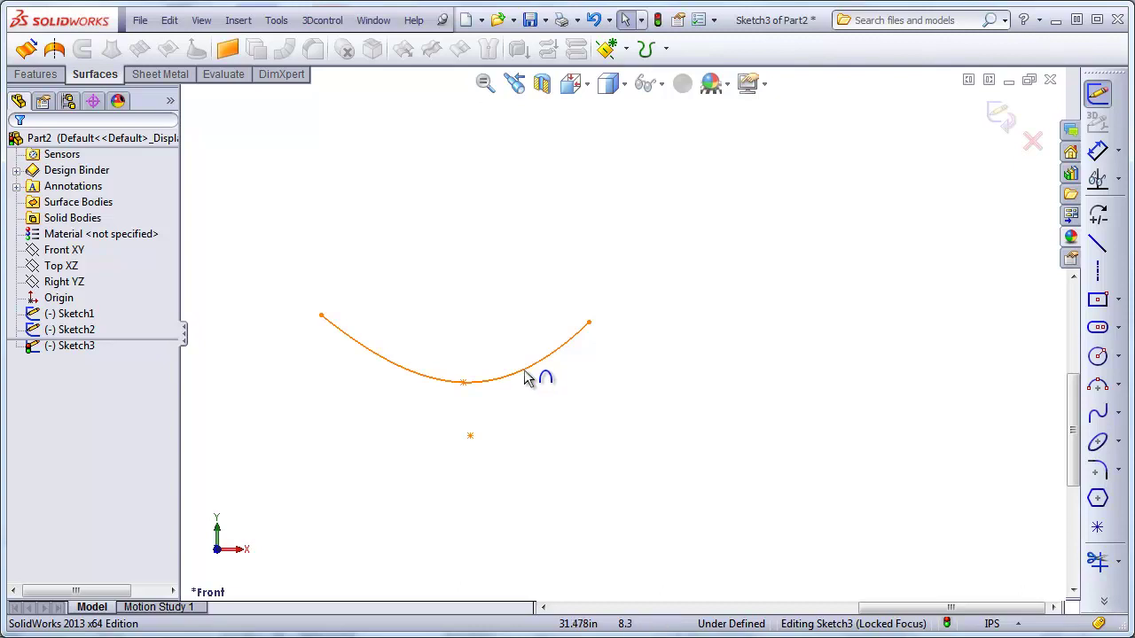
Draw a three-point spline starting at the conic's right endpoint and arching up and over to the right.
click(1098, 412)
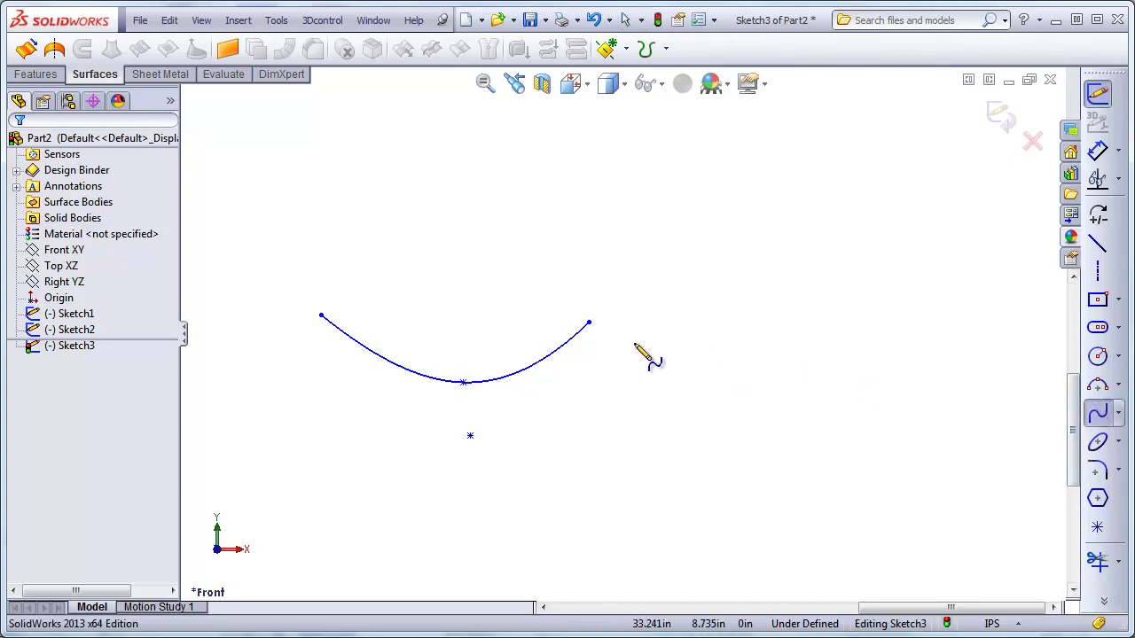
click(589, 323)
click(697, 262)
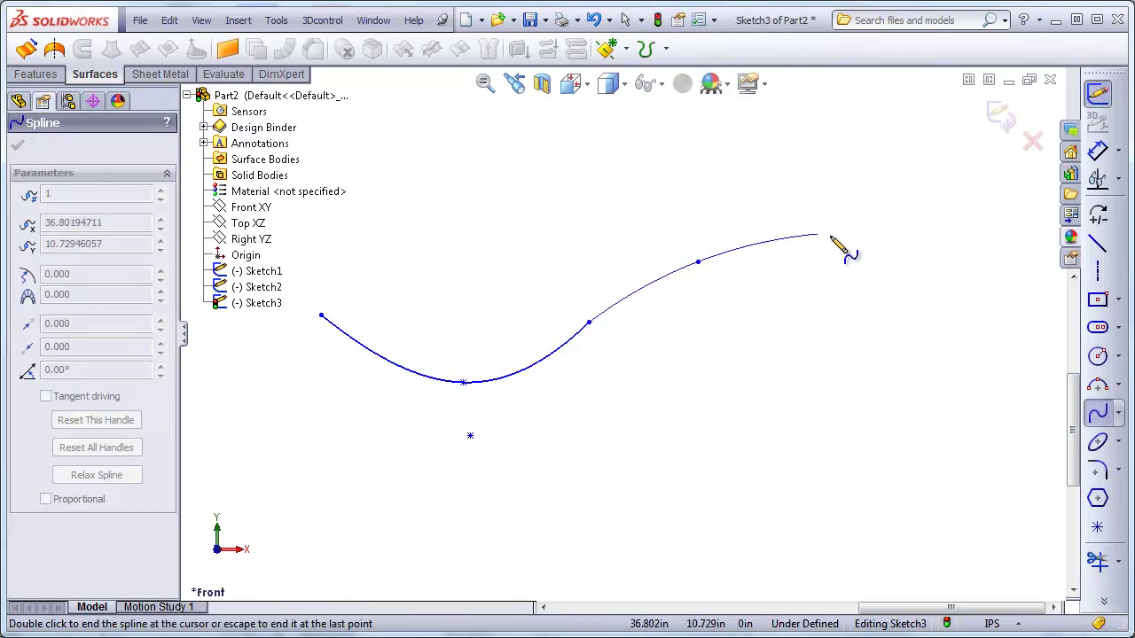
double_click(922, 259)
key(Escape)
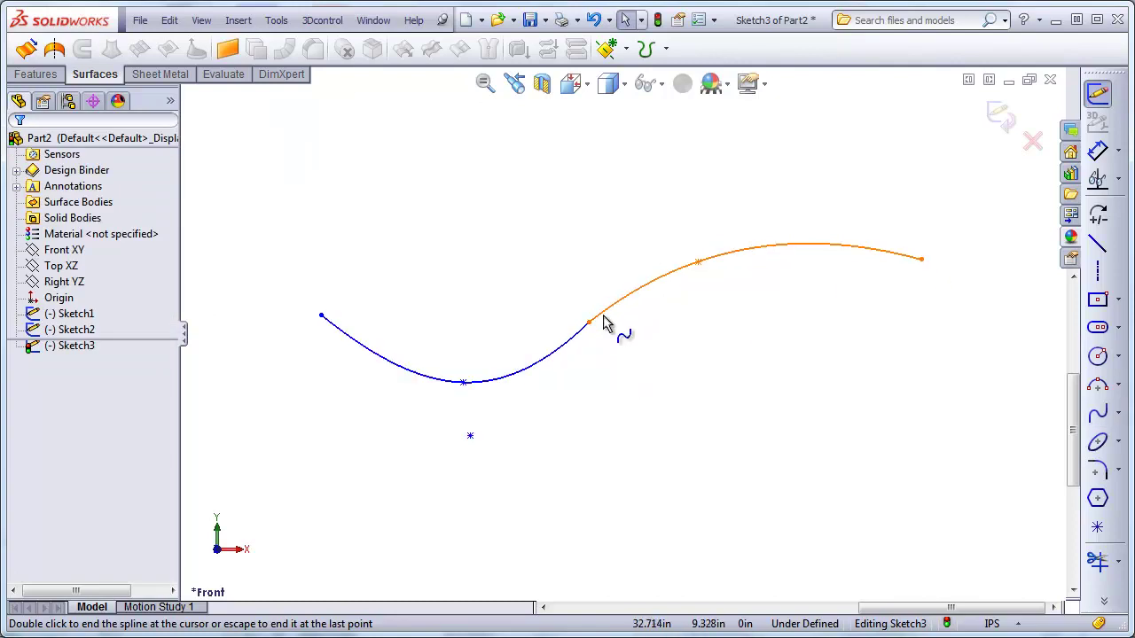
Add an equal curvature relation between the conic and the new spline at their shared endpoint.
drag(602, 349, 576, 305)
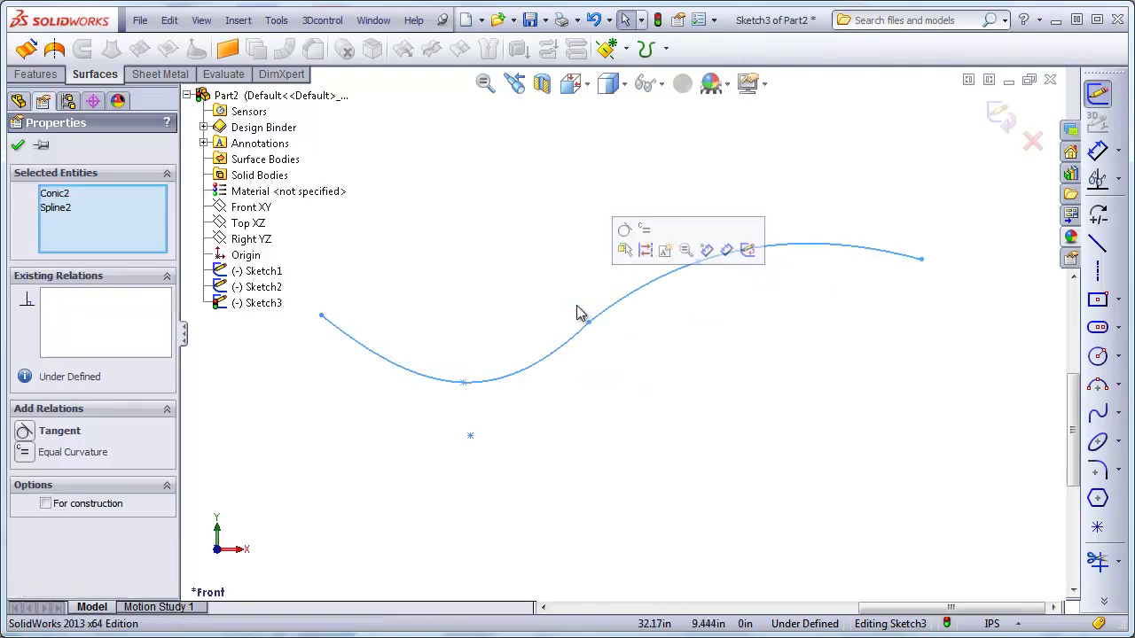
click(664, 232)
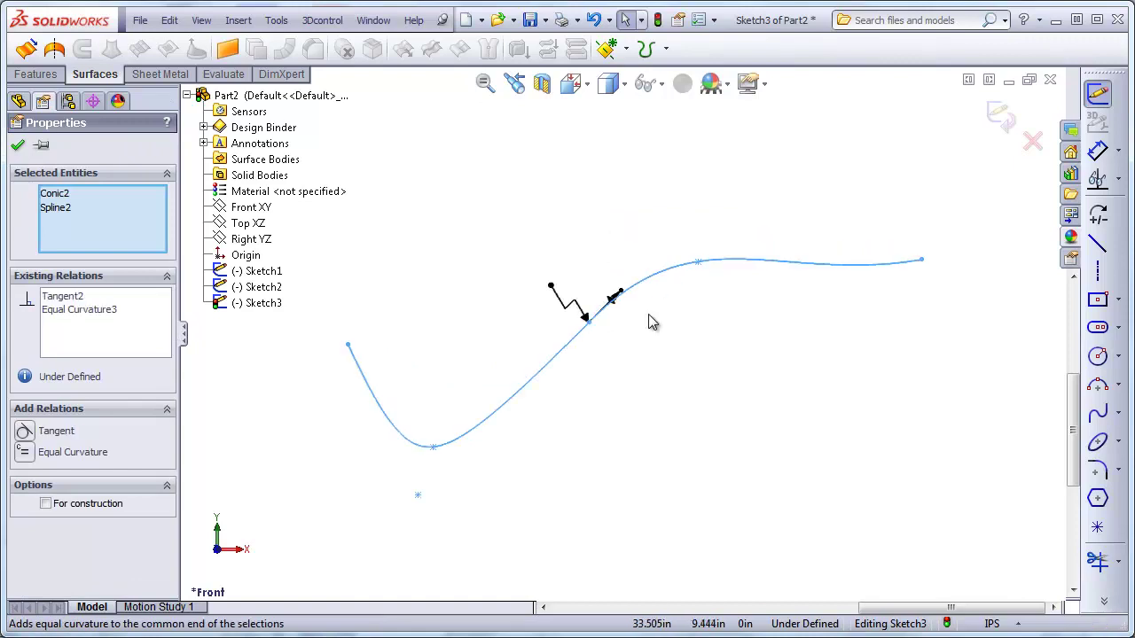
click(603, 373)
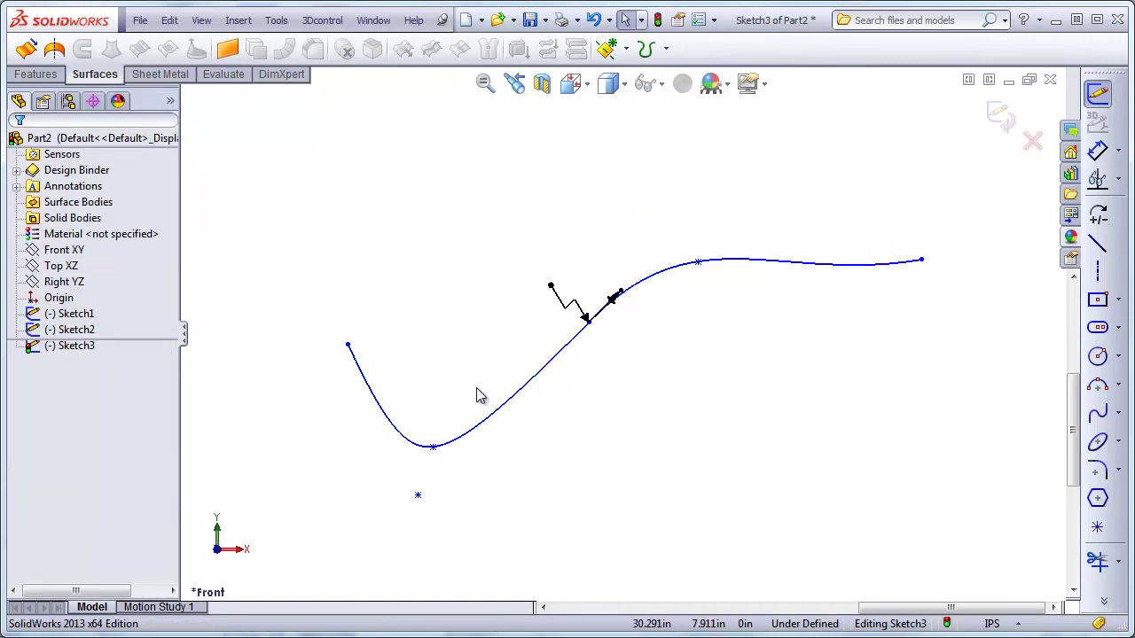
Show curvature combs on both the conic and the spline.
right_click(498, 418)
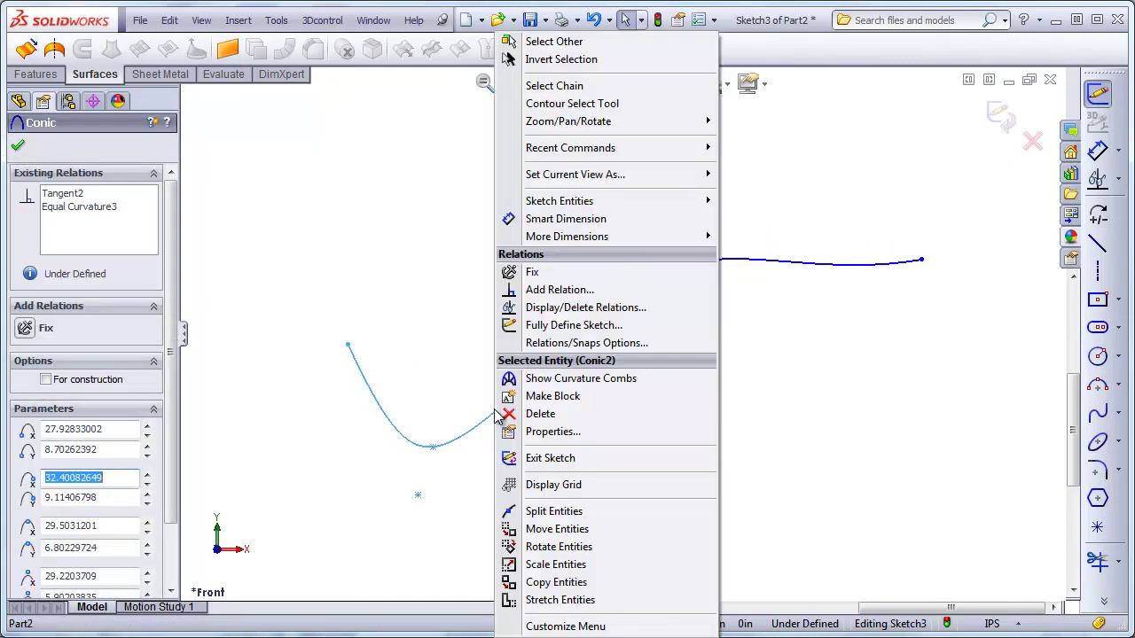
click(558, 377)
click(650, 284)
right_click(650, 284)
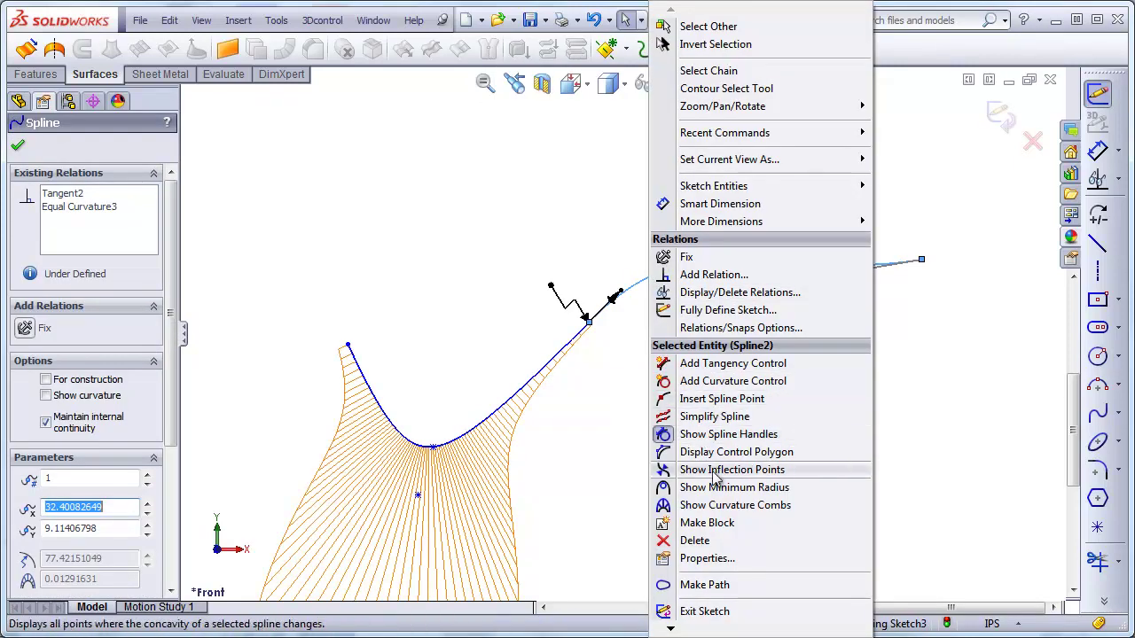
click(719, 505)
click(690, 405)
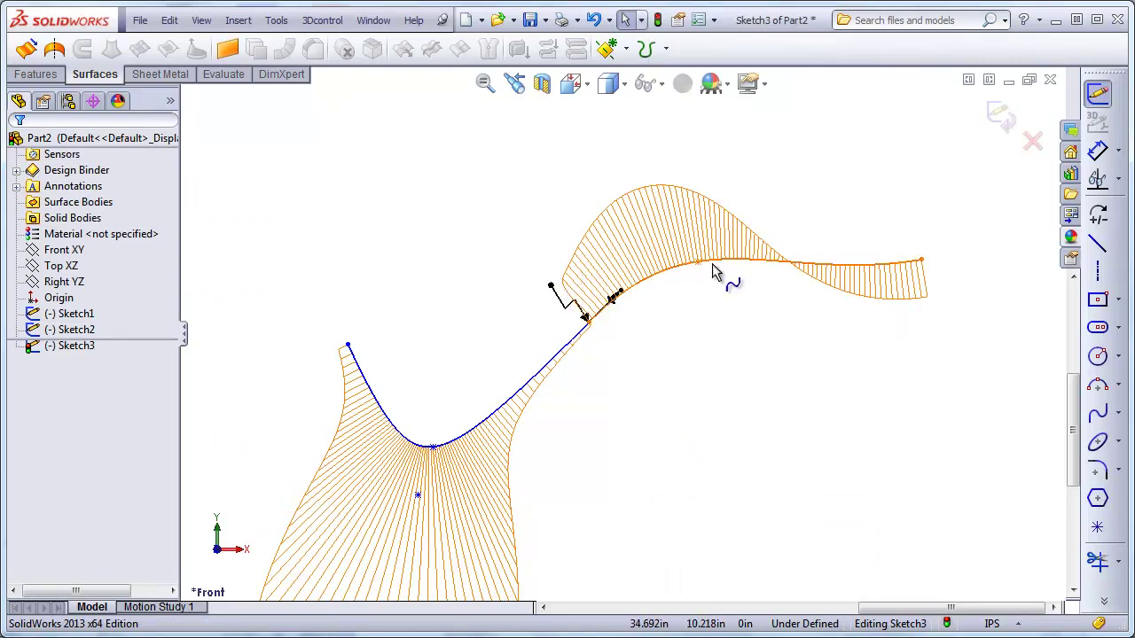
Move the spline's middle point upward to about X 34.58, Y 11.39 in to reshape the curve.
drag(699, 262, 705, 201)
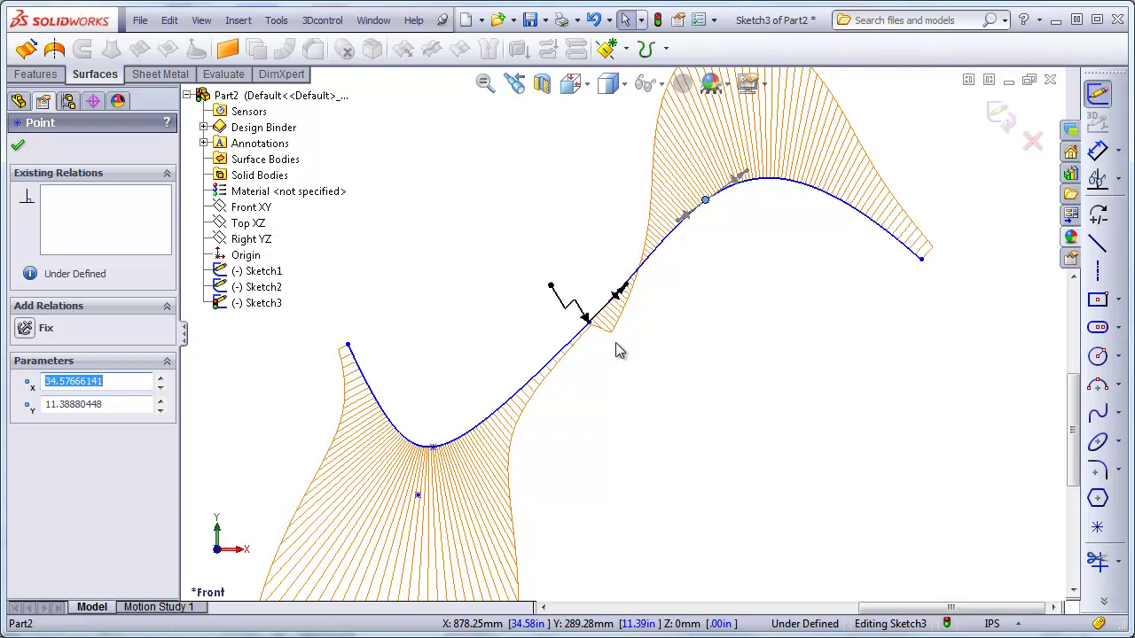
click(646, 393)
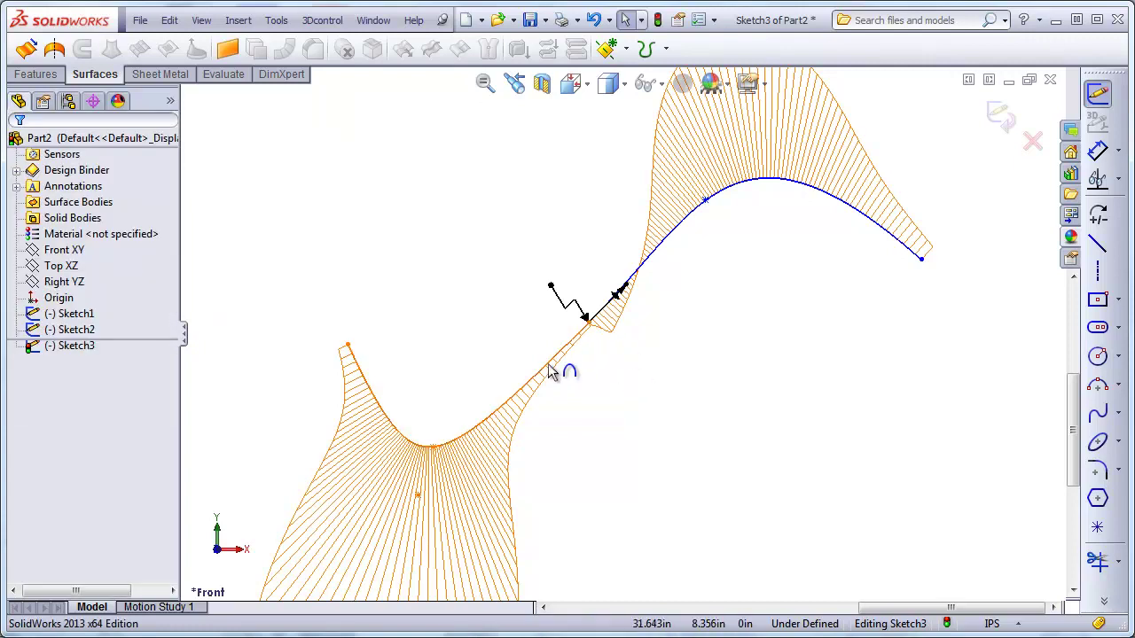
click(510, 409)
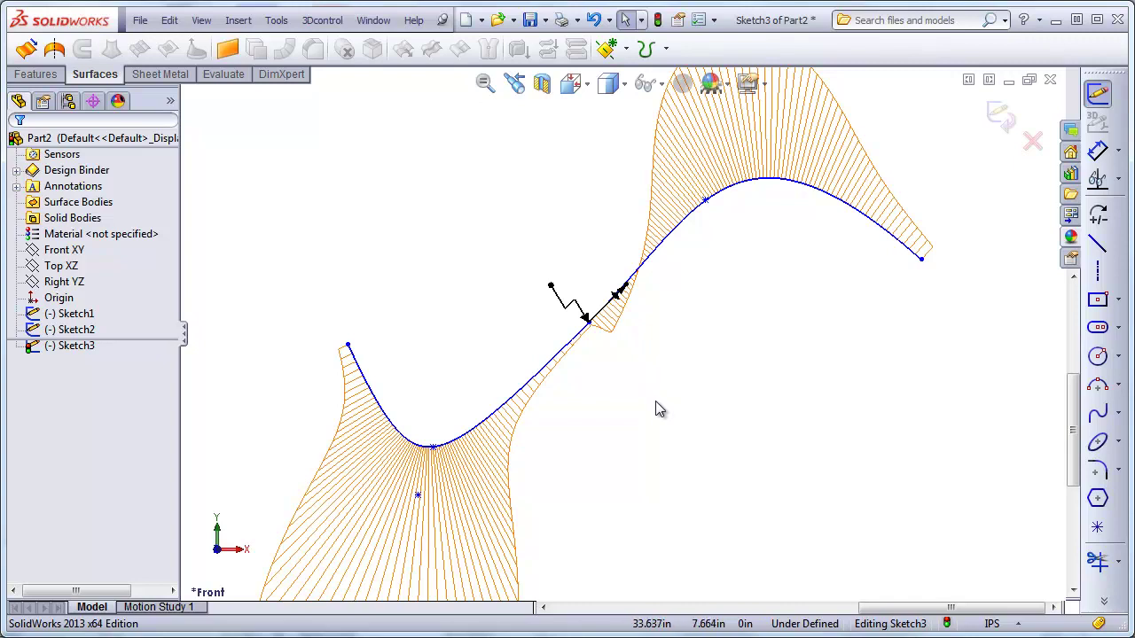
click(675, 235)
click(735, 383)
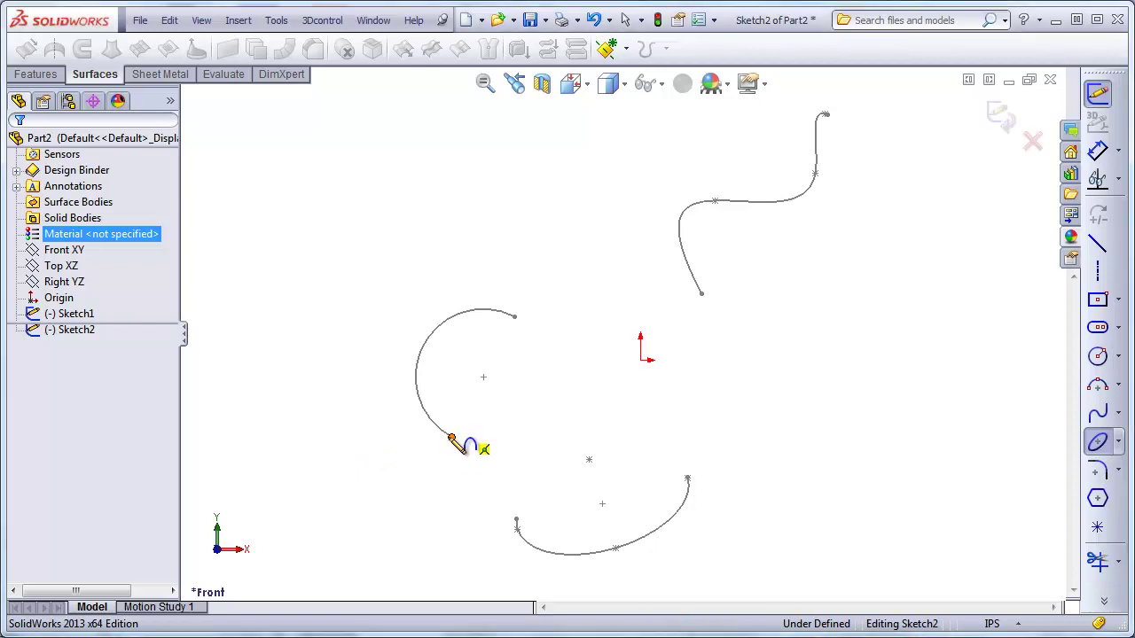
Draw a conic in Sketch2 from the arc's lower endpoint to about X -3.78, Y -4.03 in, bulging right.
click(451, 441)
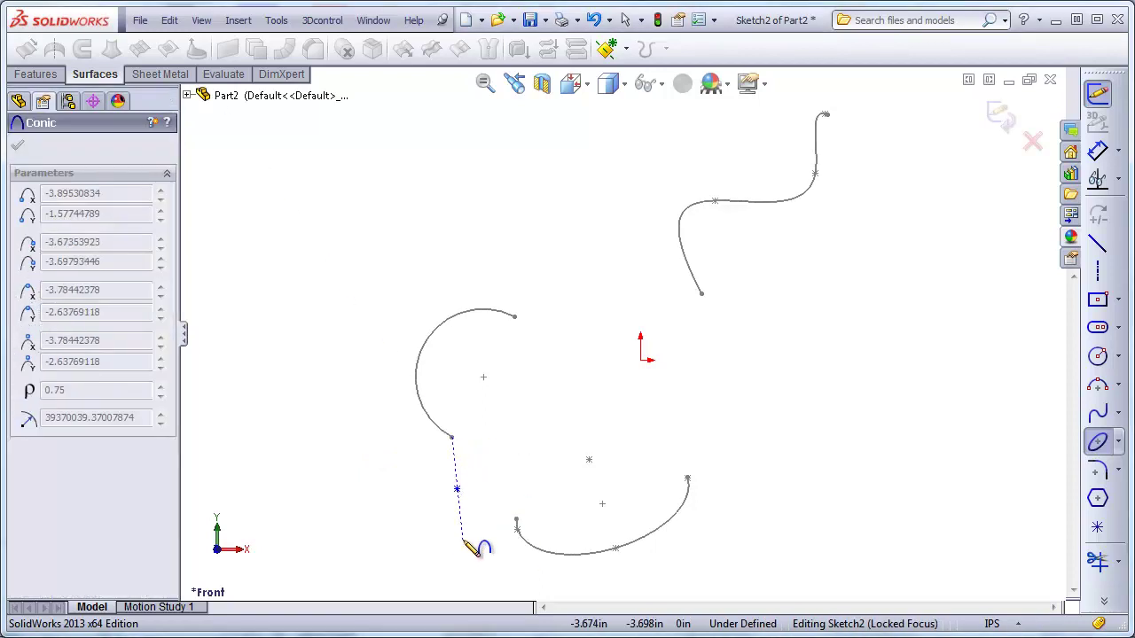
click(457, 554)
click(497, 501)
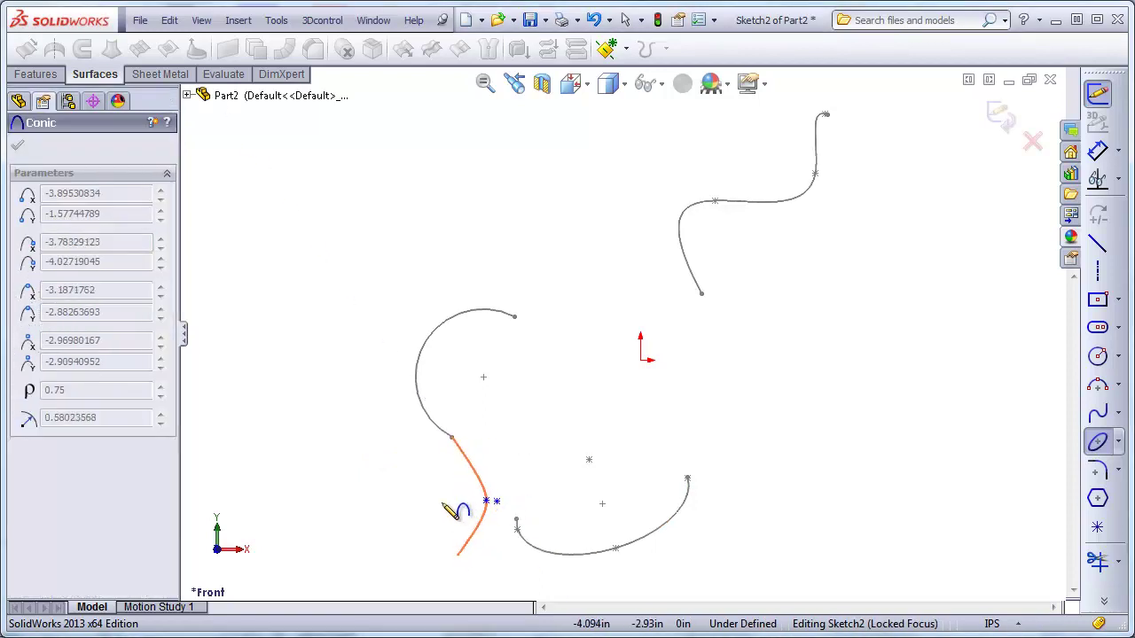
click(479, 499)
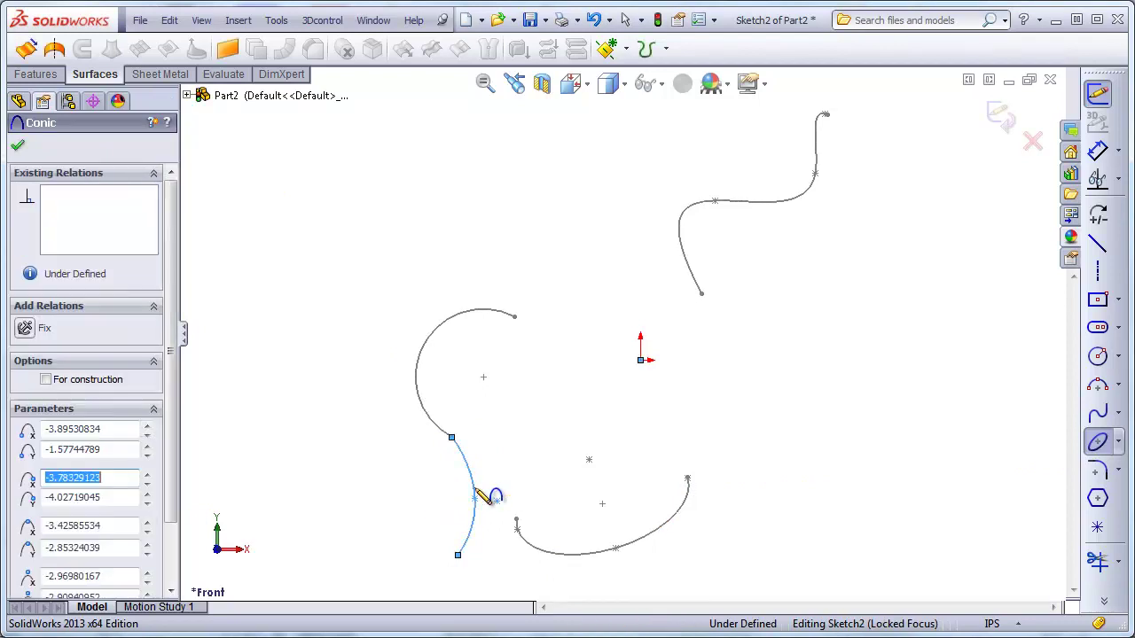
key(Escape)
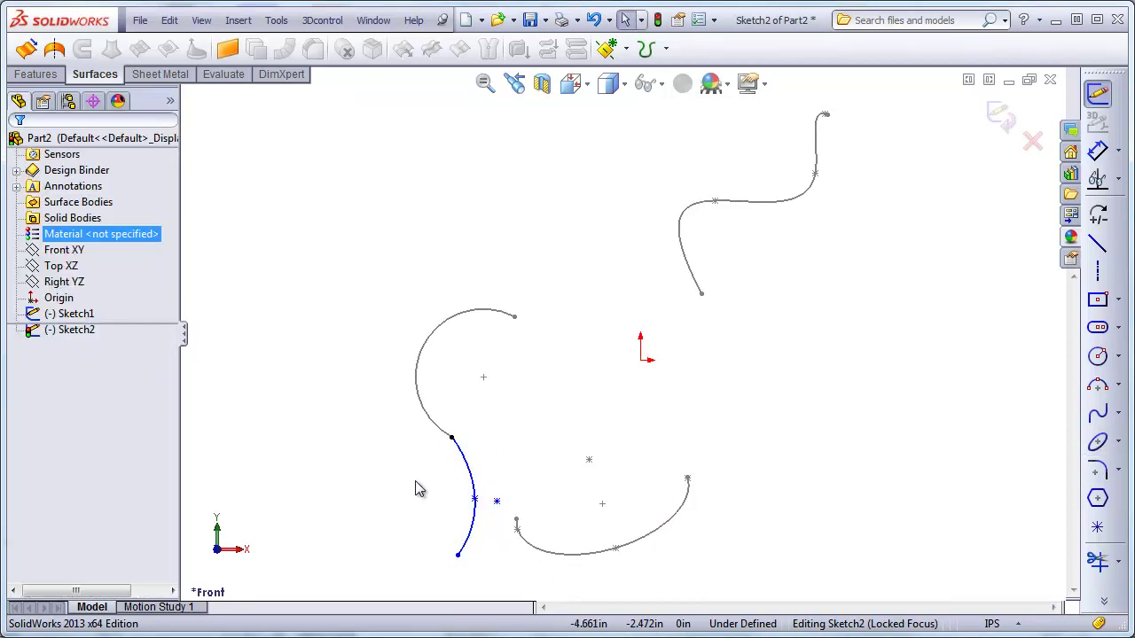
Make the conic tangent to the arc at their shared endpoint.
click(454, 447)
ctrl+click(434, 424)
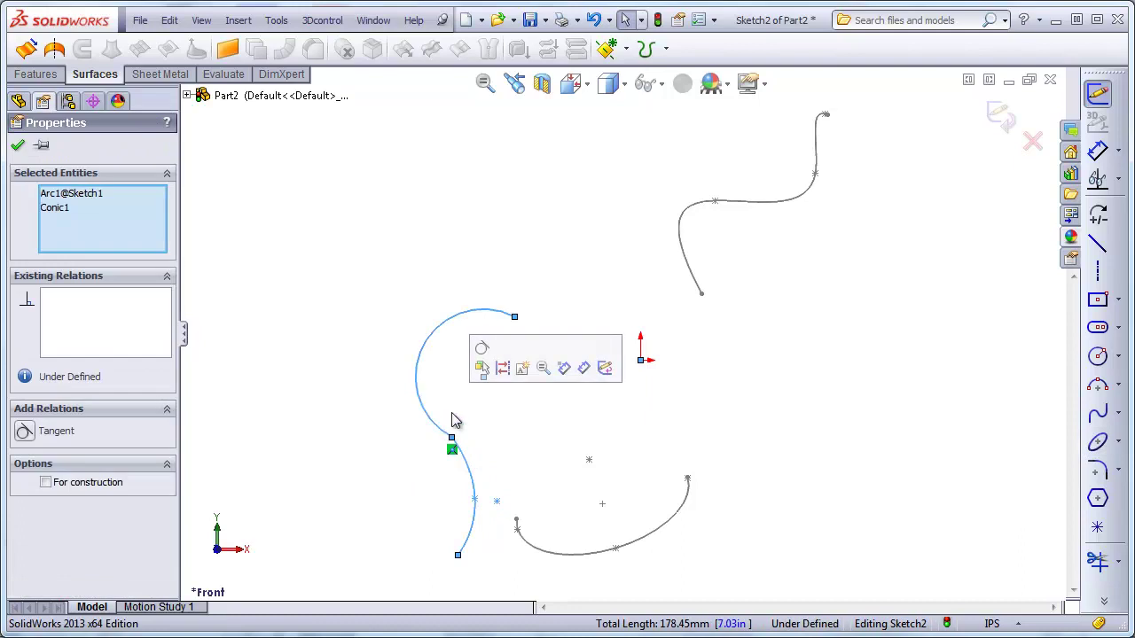
click(482, 358)
click(493, 391)
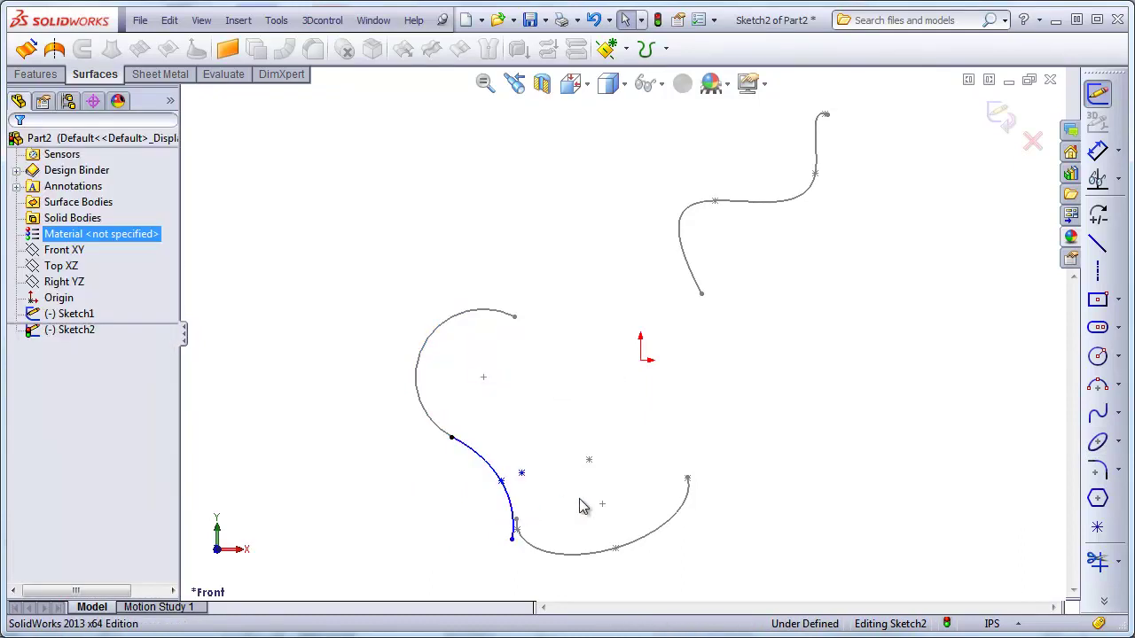
Draw a second conic from the spline's lower endpoint to about X 3.94, Y 0.89 in, bulging downward.
click(1118, 442)
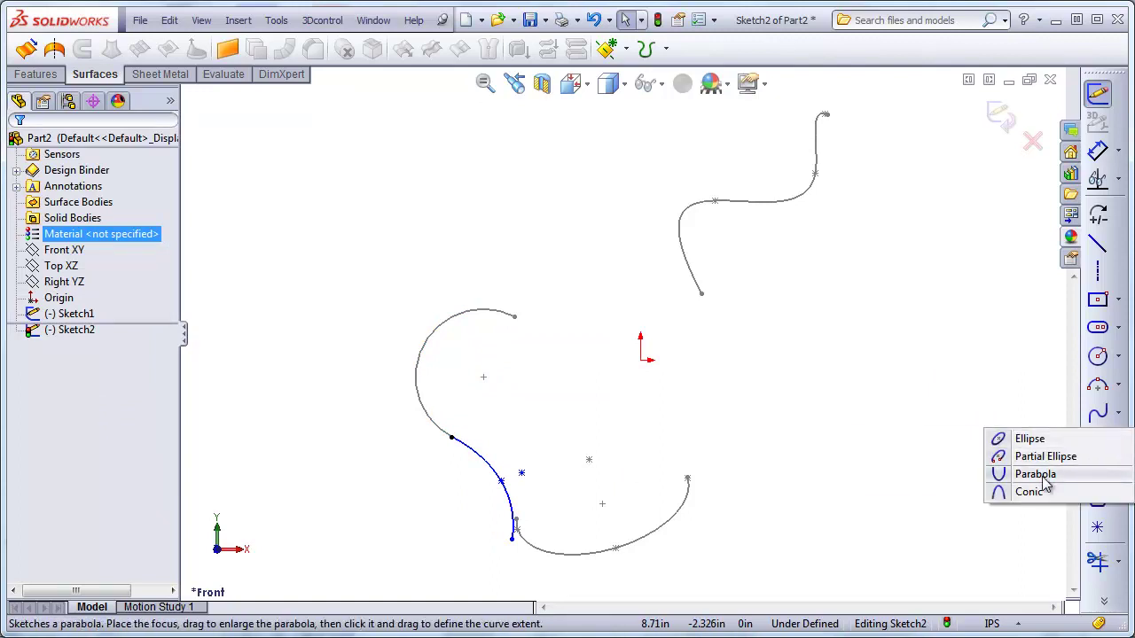
click(1020, 493)
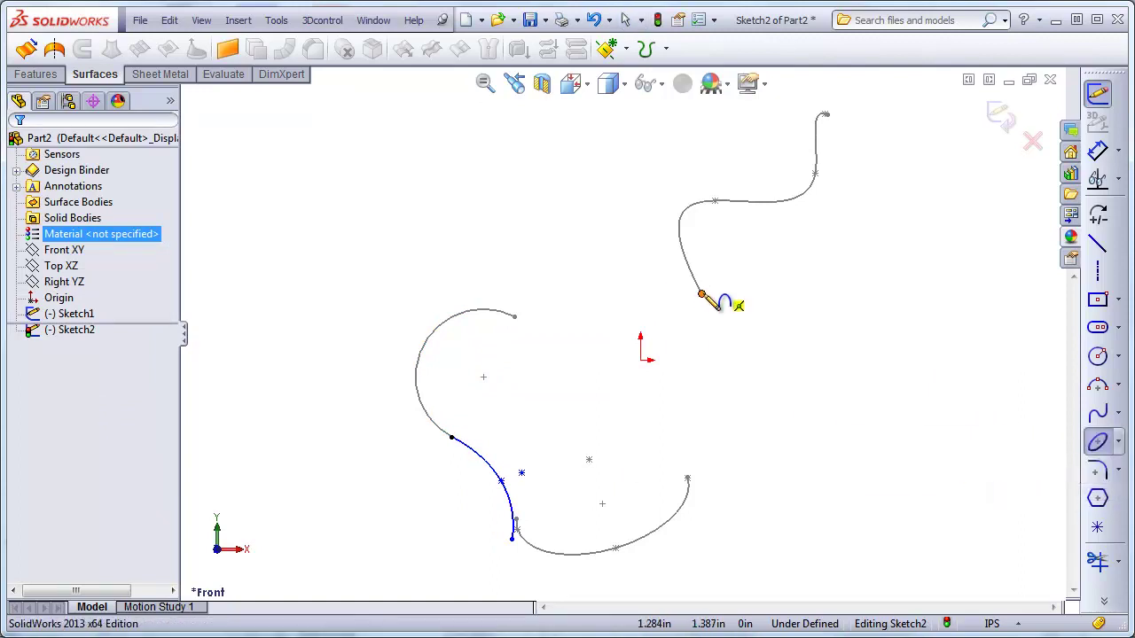
click(702, 295)
click(831, 317)
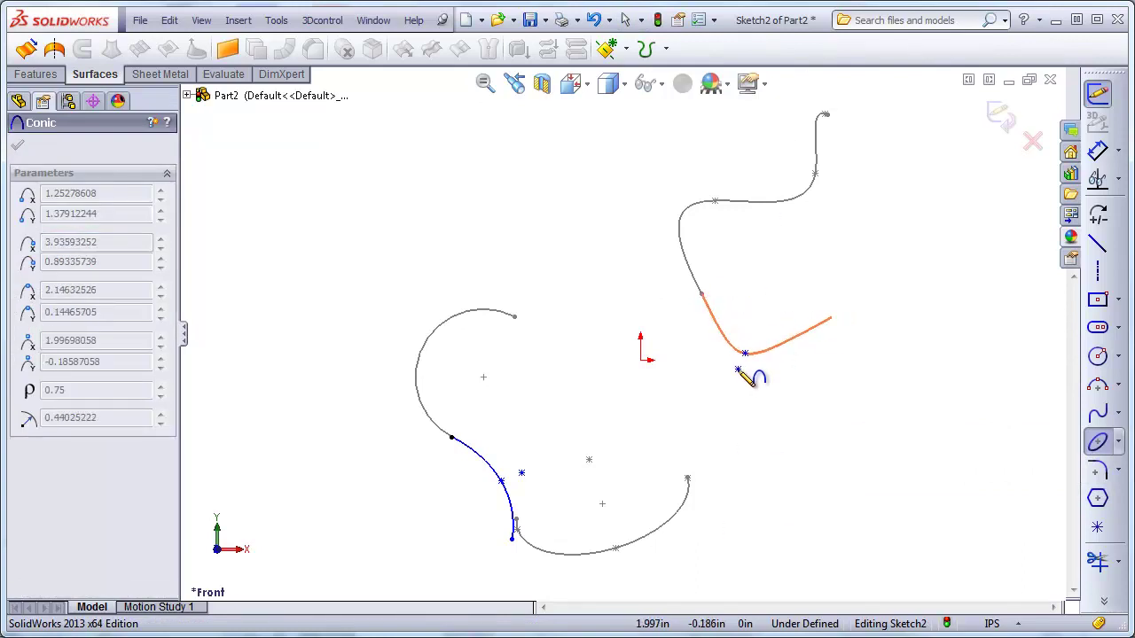
click(752, 379)
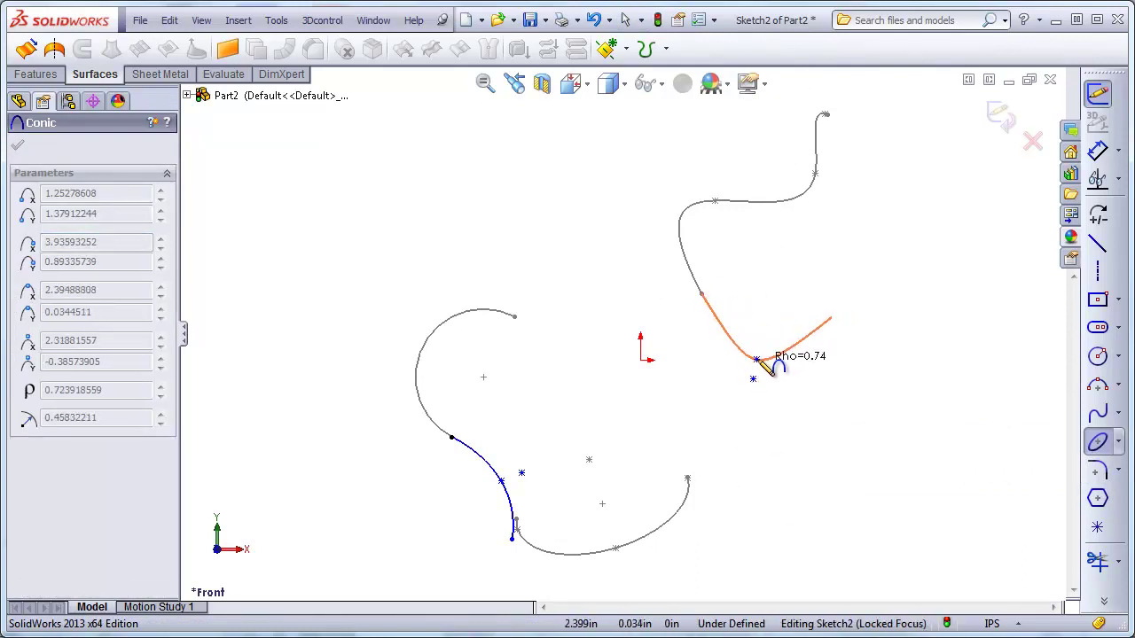
click(760, 347)
key(Escape)
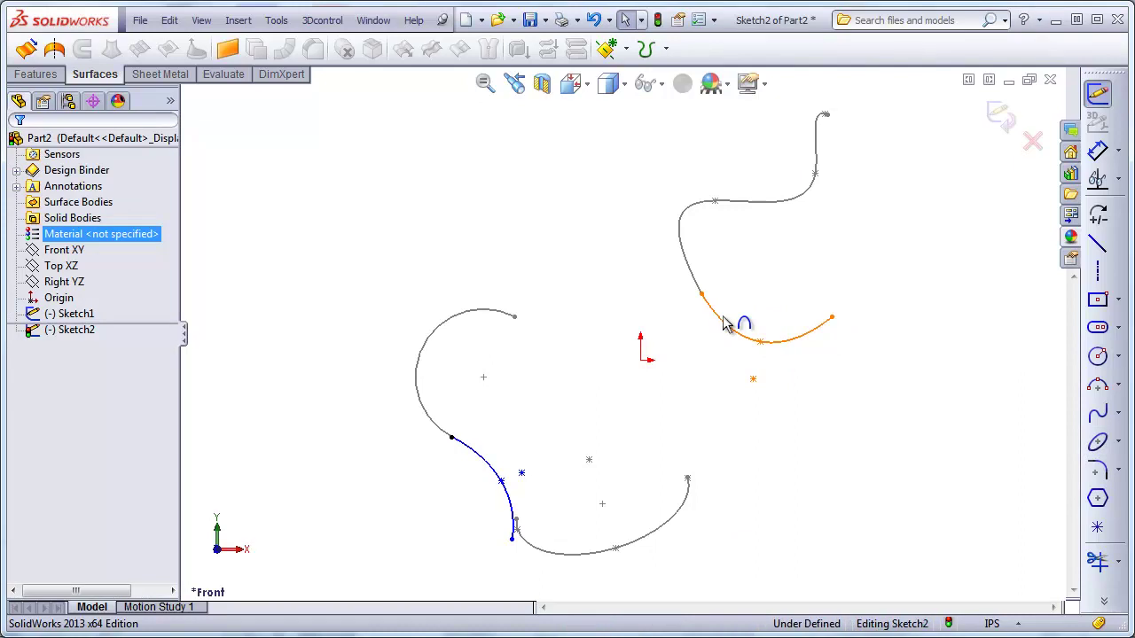
Add an equal curvature relation between the second conic and the spline from Sketch1.
click(726, 325)
ctrl+click(694, 277)
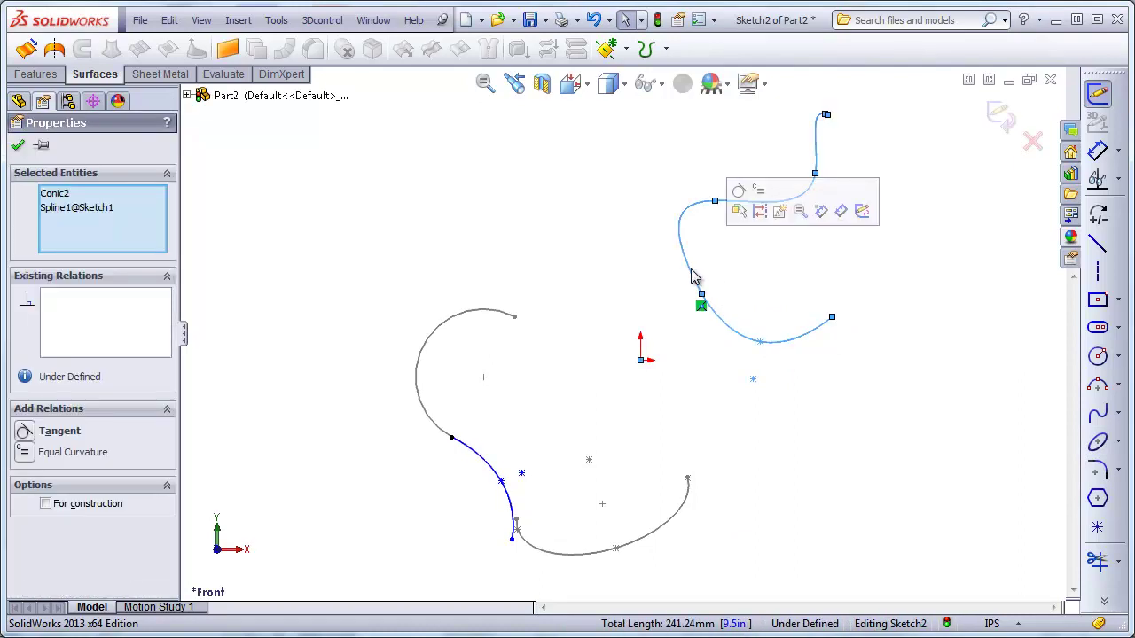
click(761, 195)
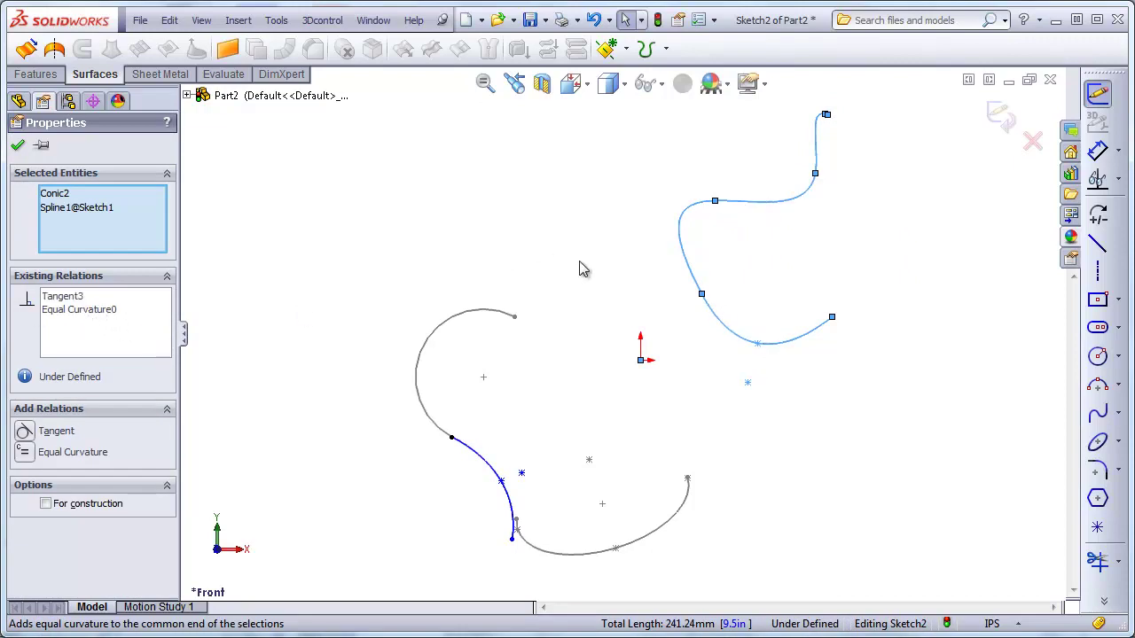
click(18, 145)
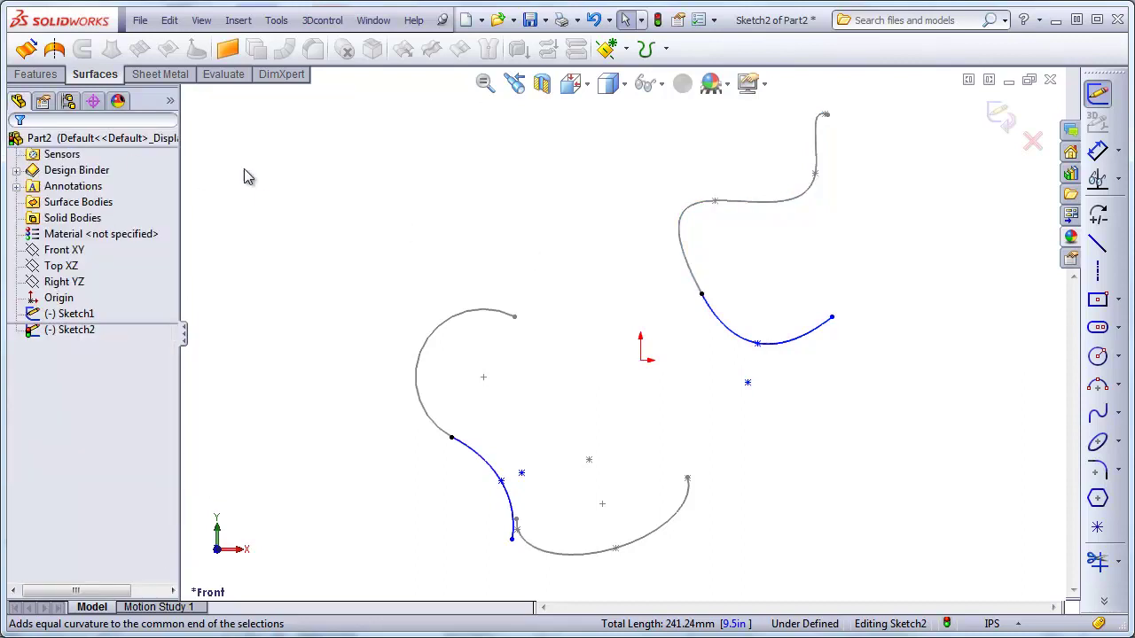
Show curvature combs on the second conic and pull its top vertex point downward to deepen the curve.
right_click(725, 331)
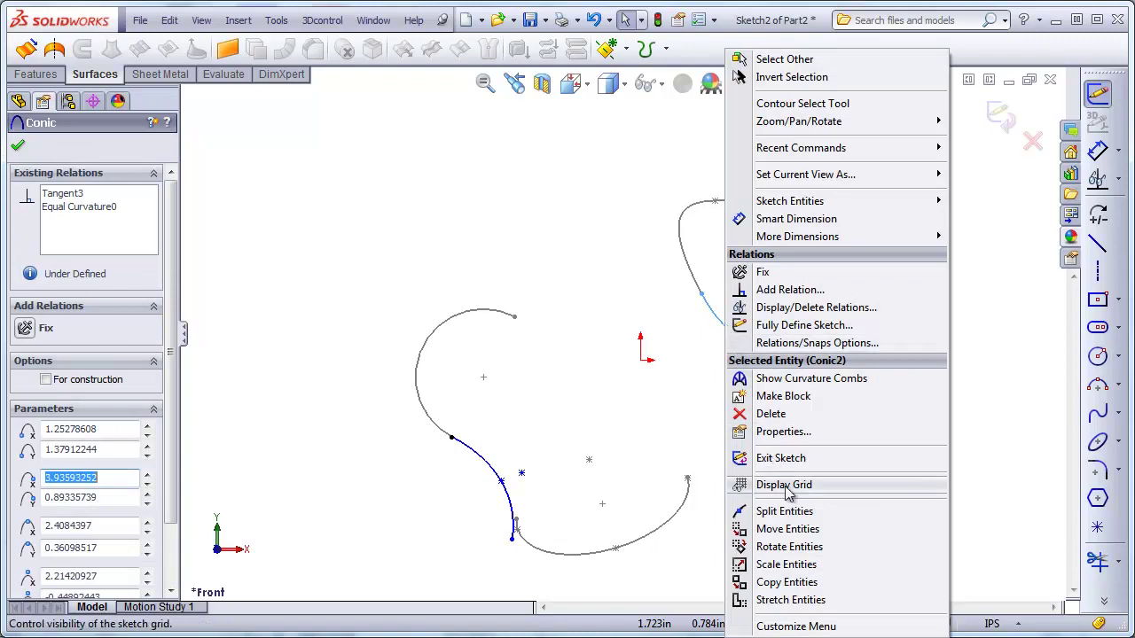
click(801, 386)
key(Escape)
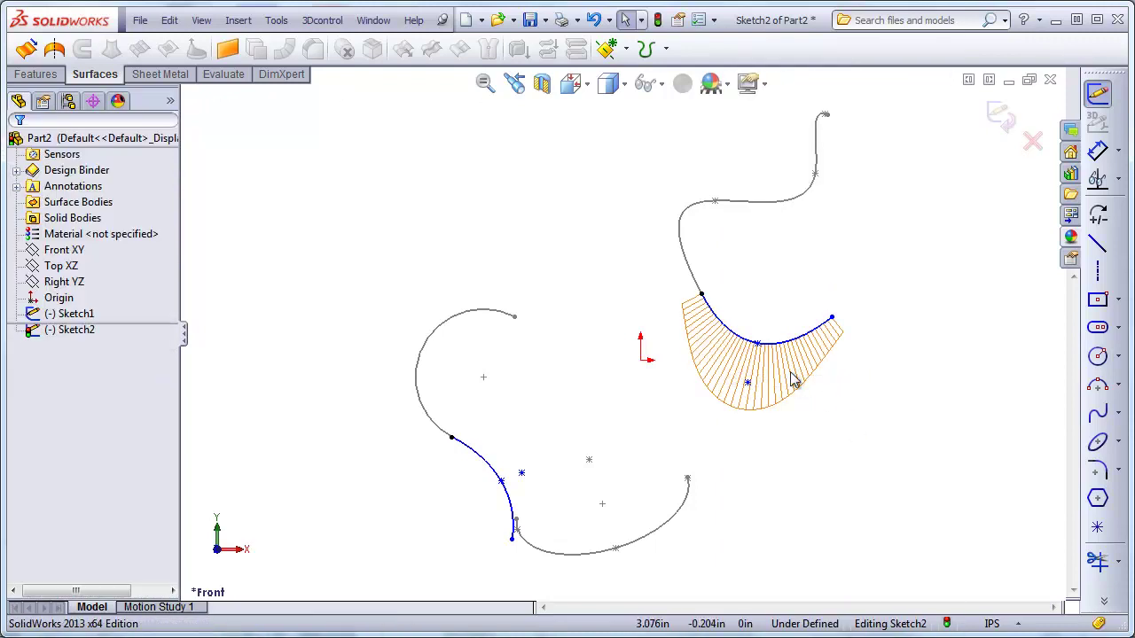
mouse_move(751, 397)
mouse_down()
mouse_move(777, 329)
mouse_move(747, 380)
mouse_move(734, 362)
mouse_move(756, 396)
mouse_move(724, 349)
mouse_move(736, 380)
mouse_move(720, 330)
mouse_move(722, 353)
mouse_move(755, 387)
mouse_move(717, 335)
mouse_move(818, 387)
mouse_move(750, 363)
mouse_move(793, 387)
mouse_move(763, 409)
mouse_up()
click(907, 442)
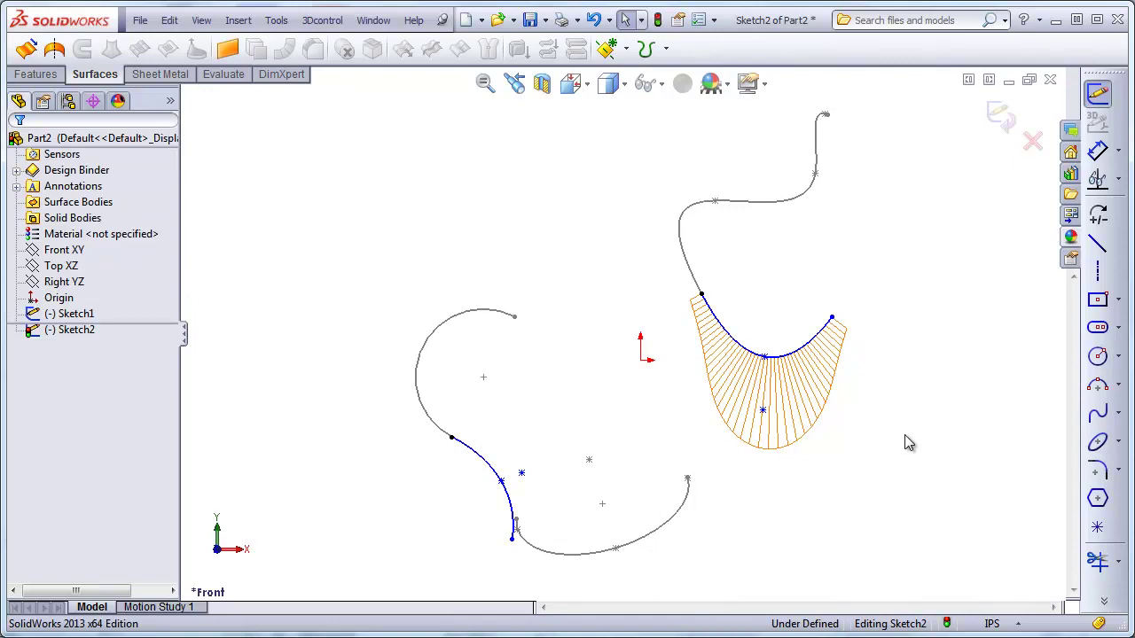
Check which relations exist between the second conic and the Sketch1 spline.
click(728, 314)
ctrl+click(694, 275)
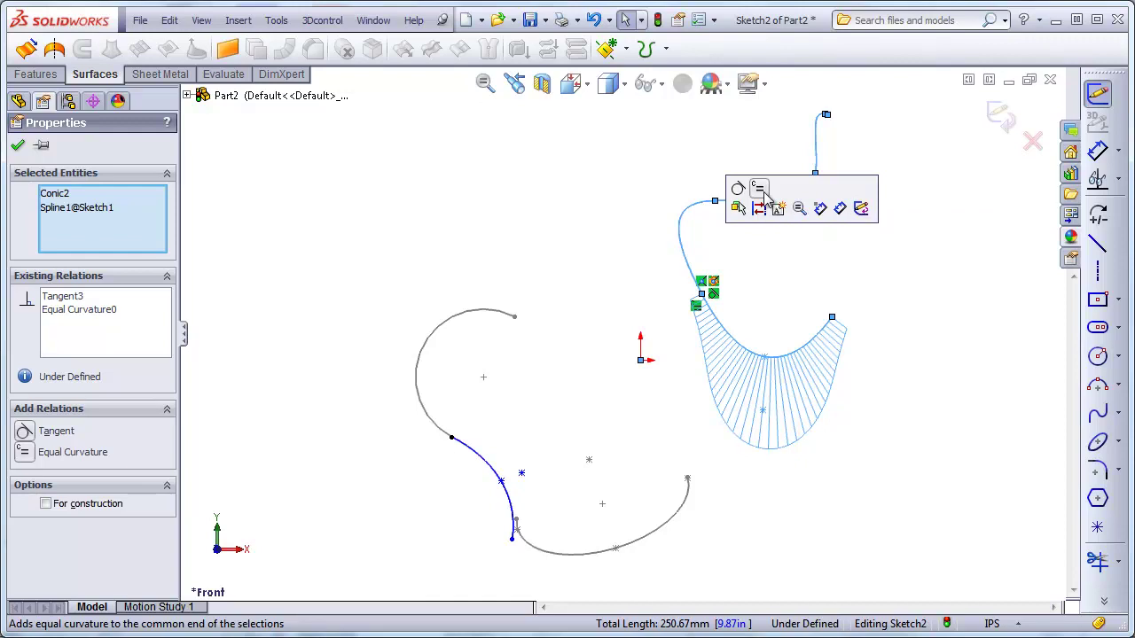
click(866, 264)
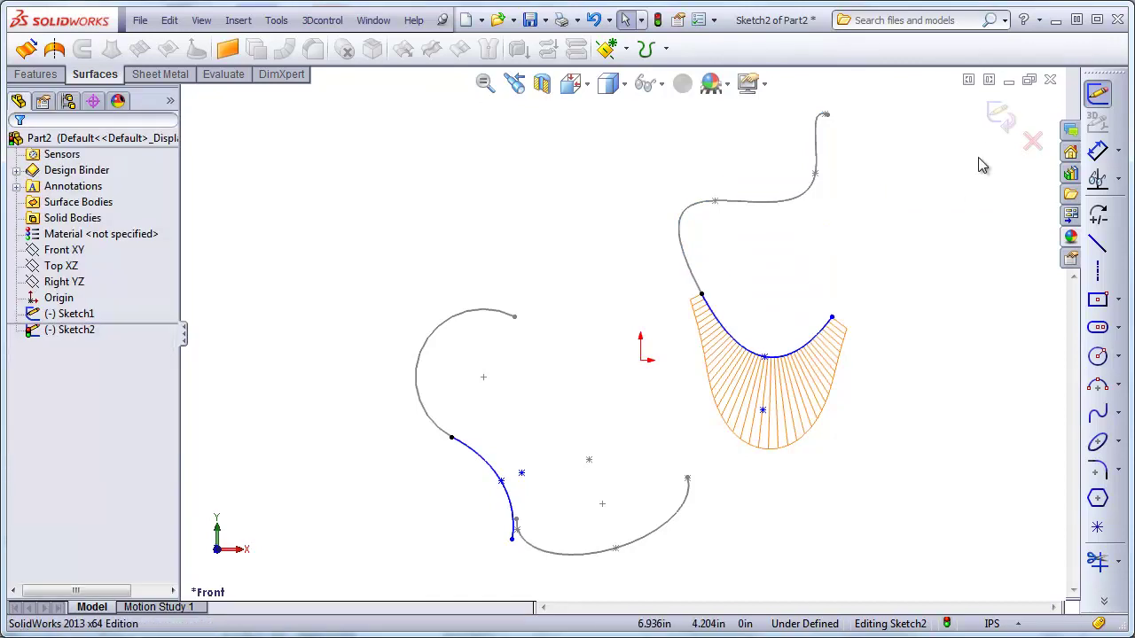
Exit Sketch2 and open Sketch1 for editing.
click(999, 117)
click(71, 329)
ctrl+click(70, 315)
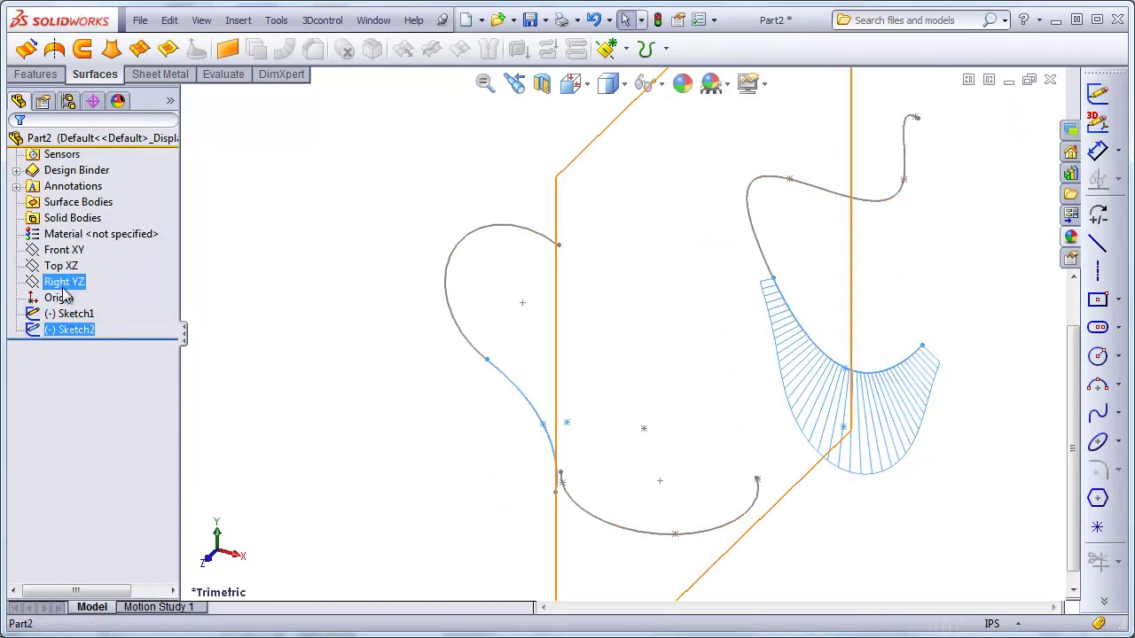
click(69, 314)
click(59, 265)
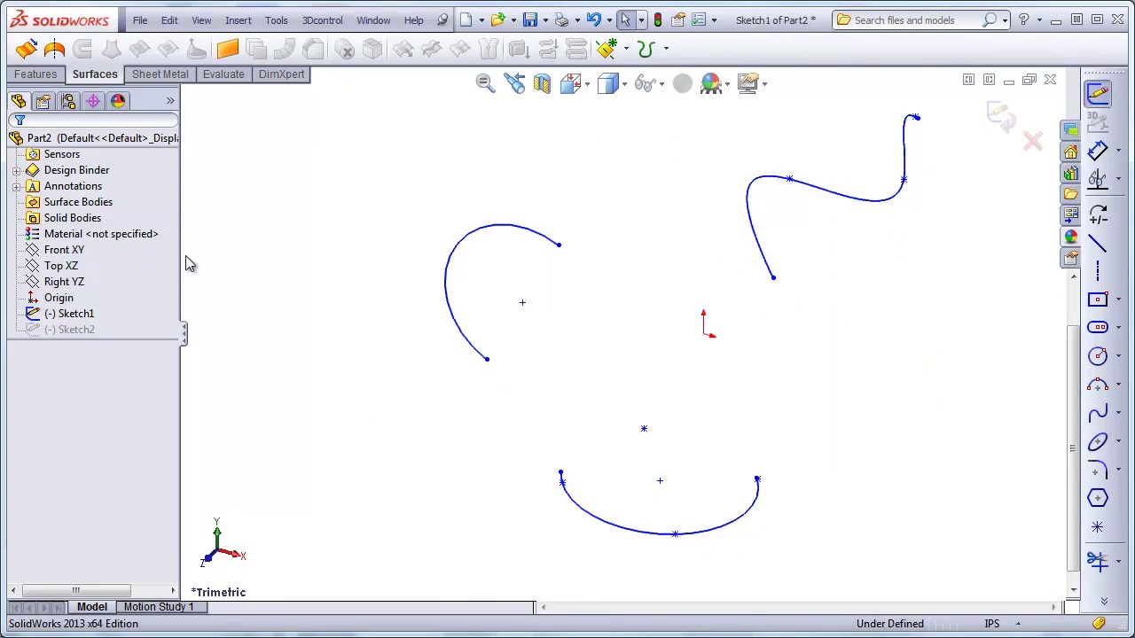
Show curvature combs on the spline in Sketch1 and exit the sketch.
right_click(758, 251)
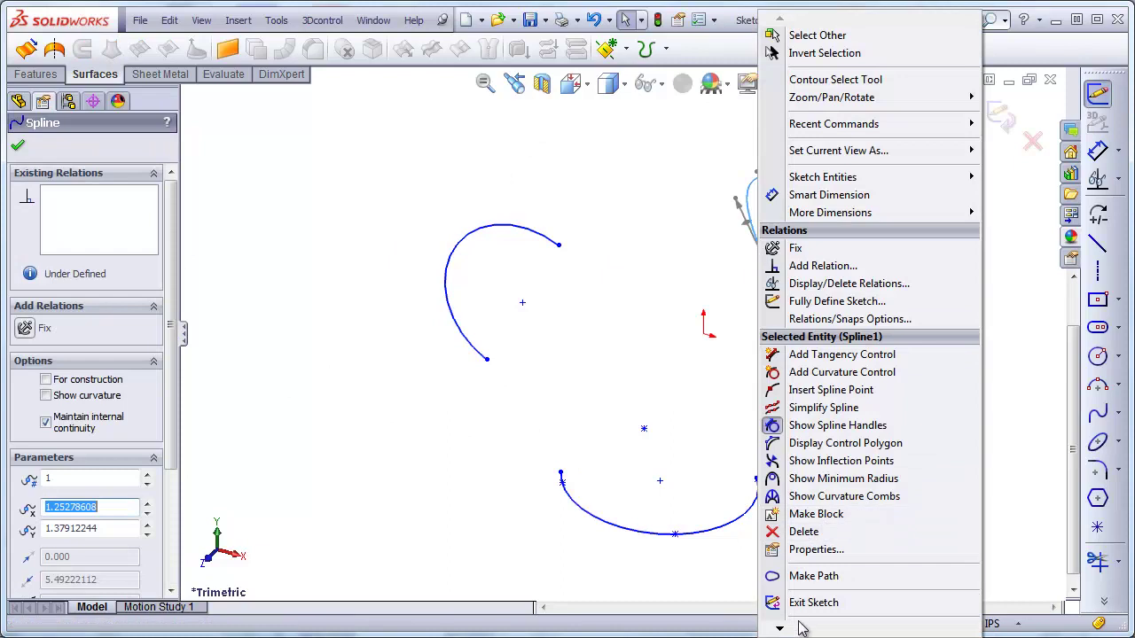
click(830, 496)
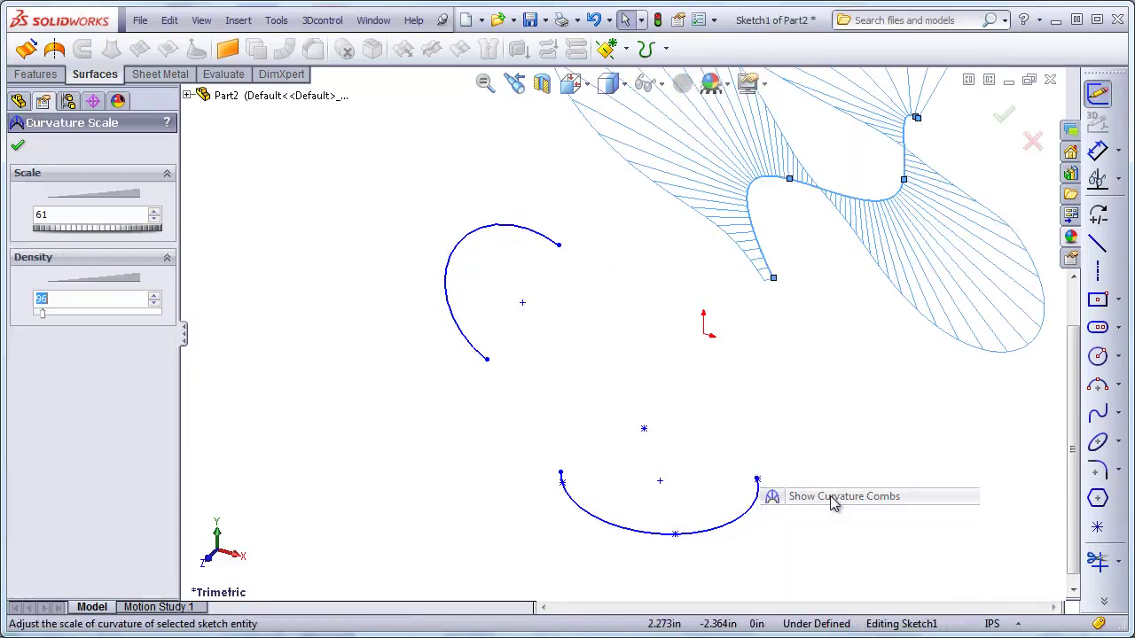
click(930, 434)
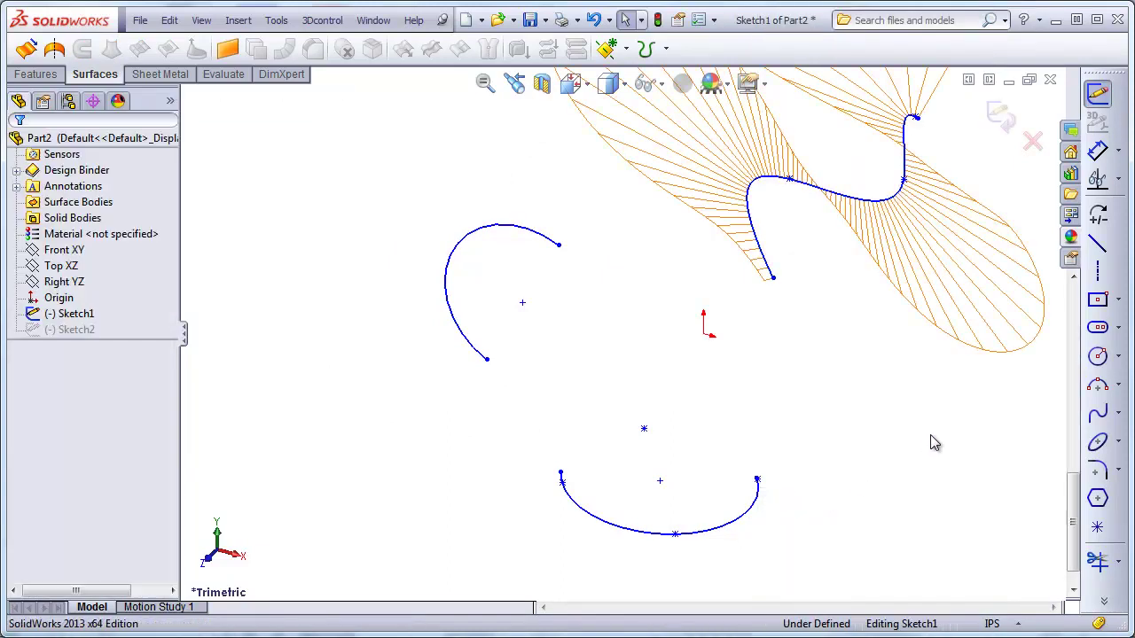
click(1000, 118)
Open Sketch2 for editing and delete the equal curvature relation between the second conic and the spline.
click(71, 329)
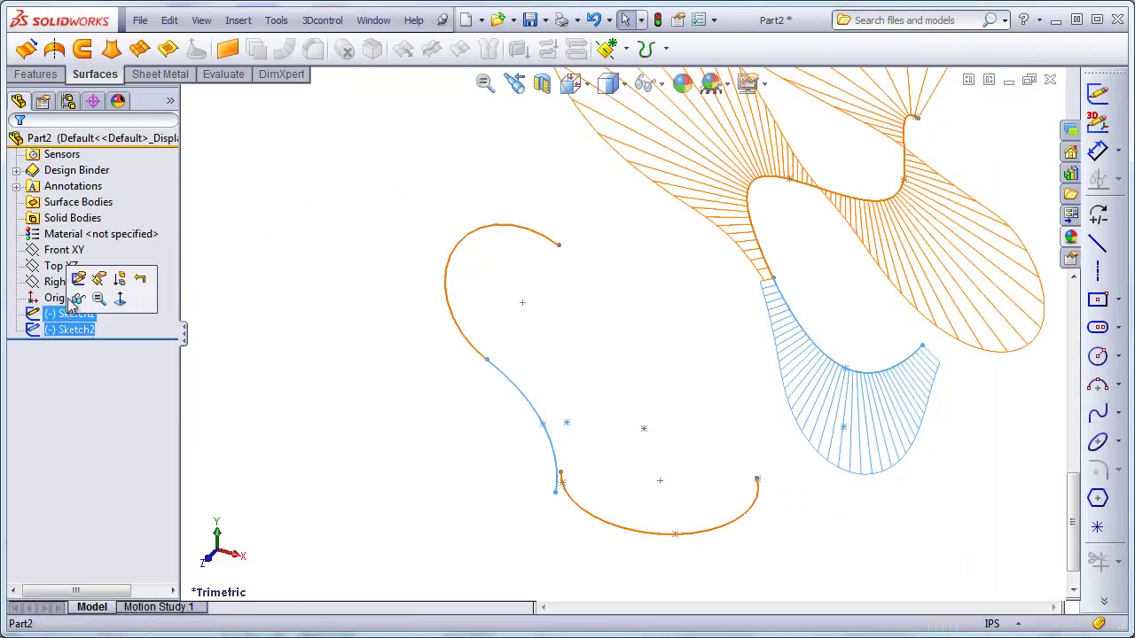
click(89, 285)
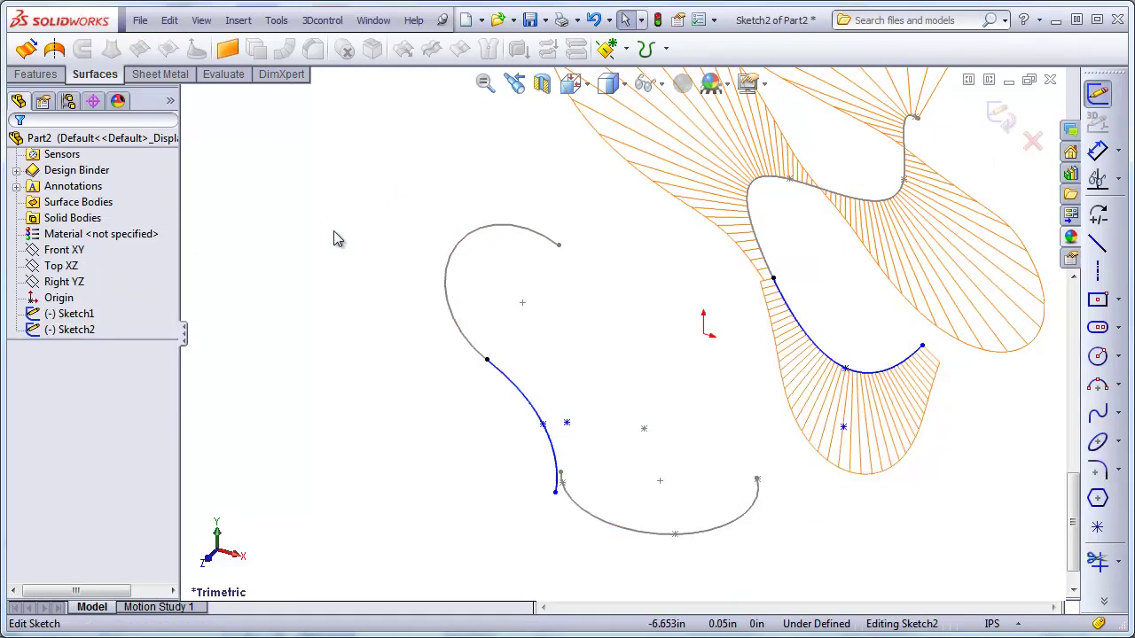
key(ctrl+1)
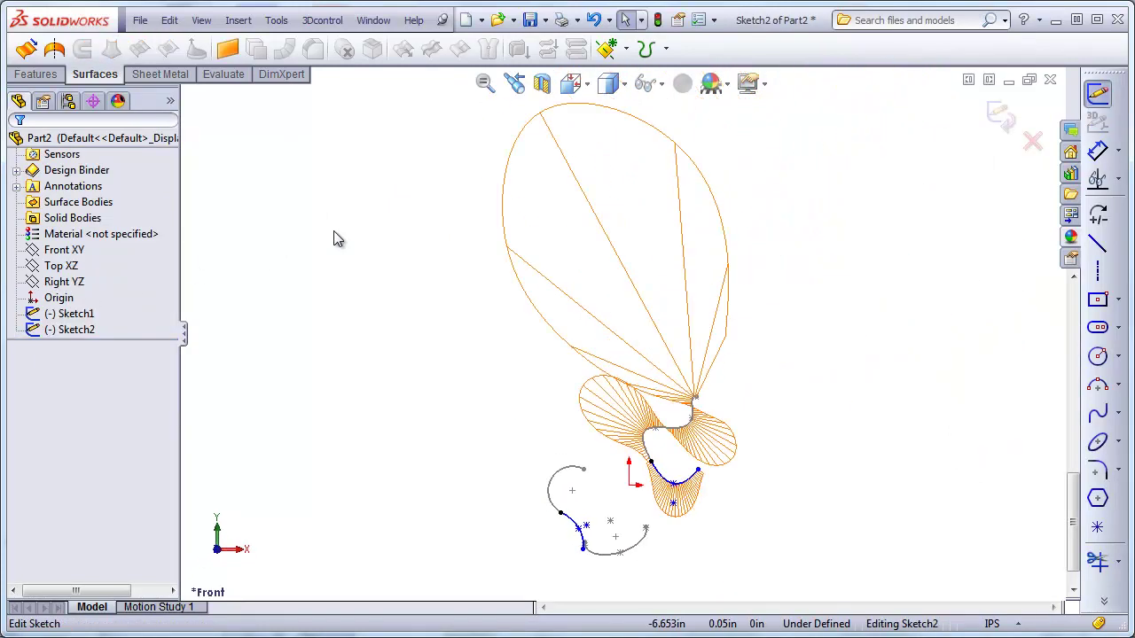
scroll(631, 454, down, 3)
scroll(721, 423, down, 2)
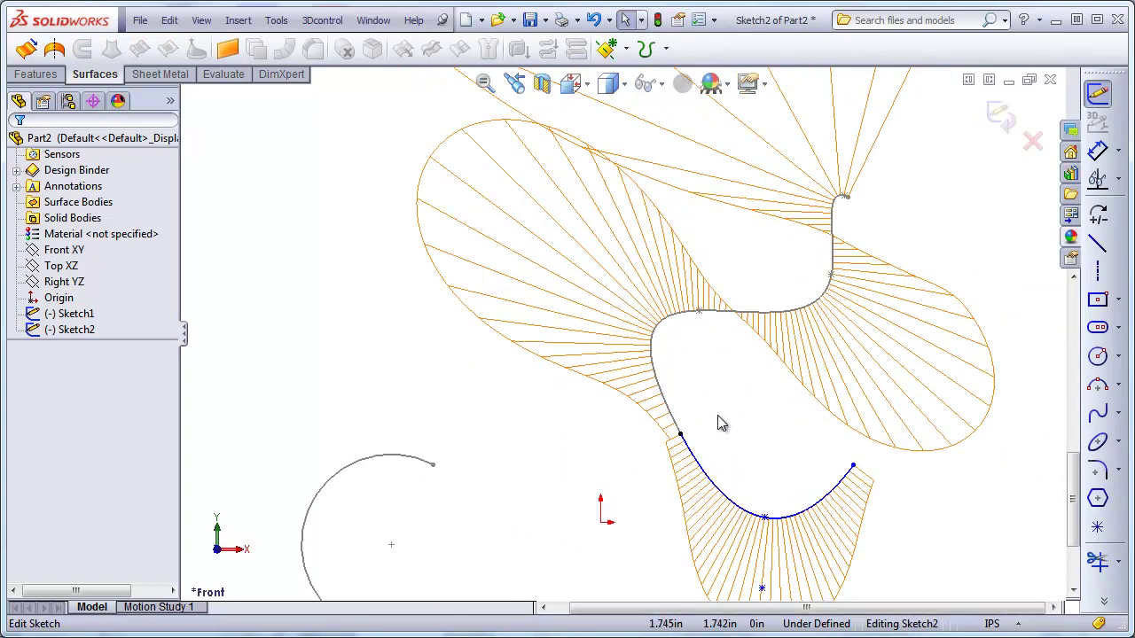
click(708, 476)
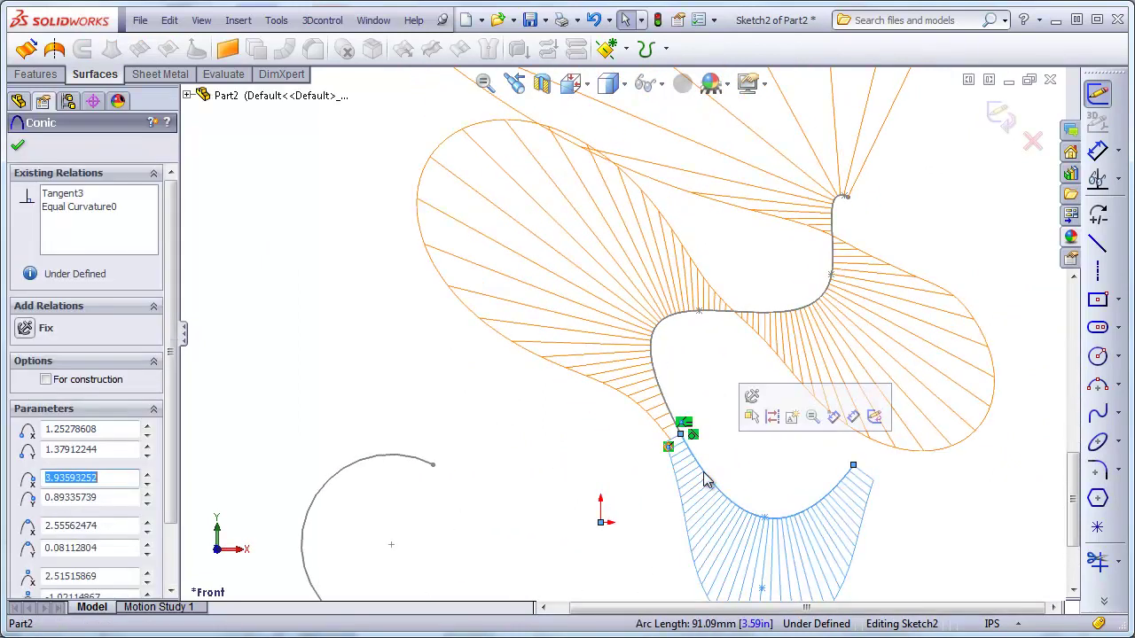
click(79, 210)
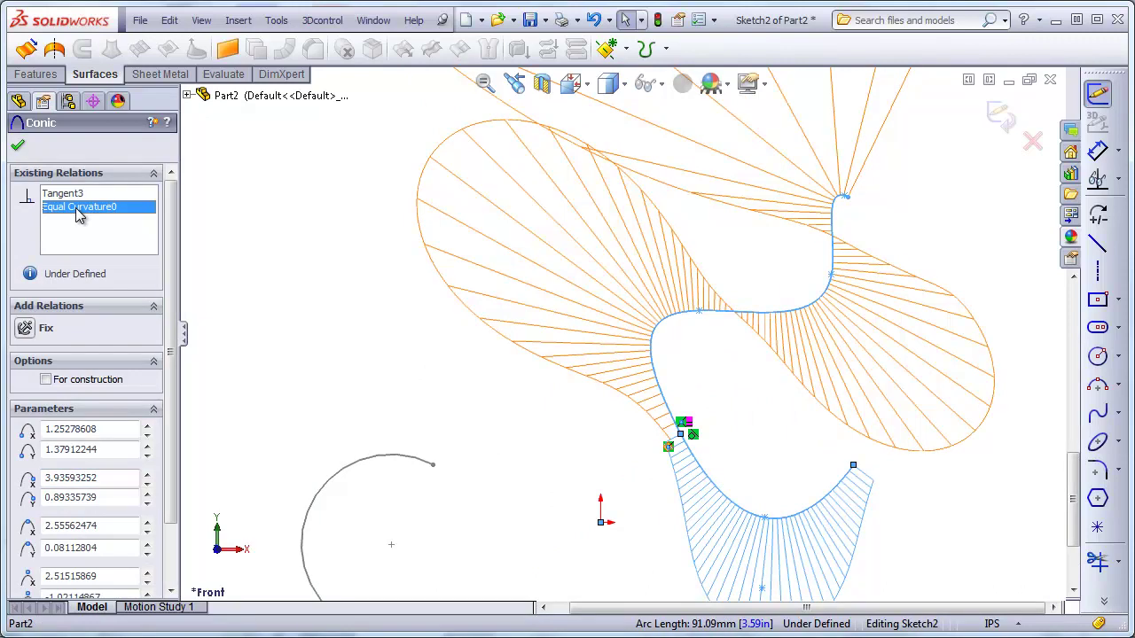
key(Delete)
Move the second conic's top vertex point closer to the spline joint, to about X 1.70, Y 0.53 in.
key(ctrl+2)
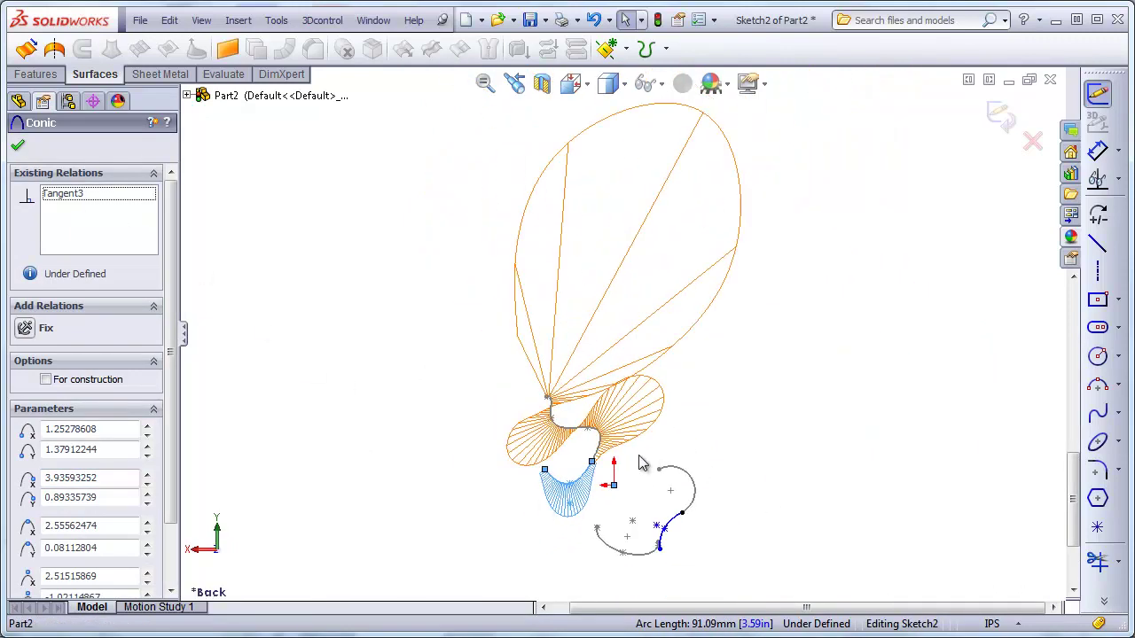
scroll(651, 457, down, 10)
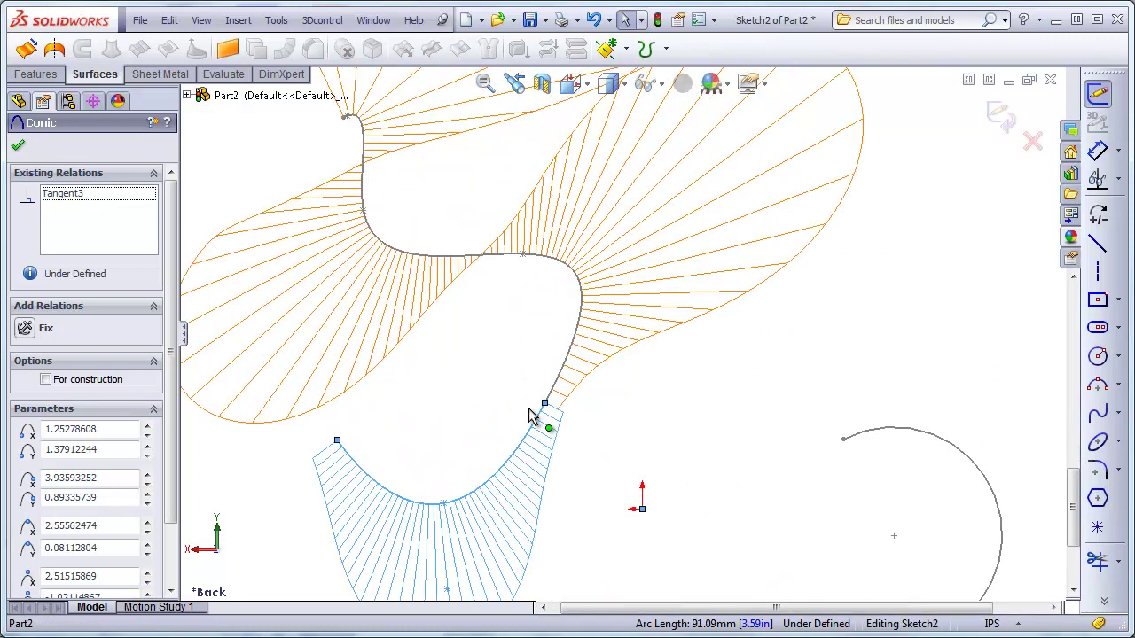
key(Escape)
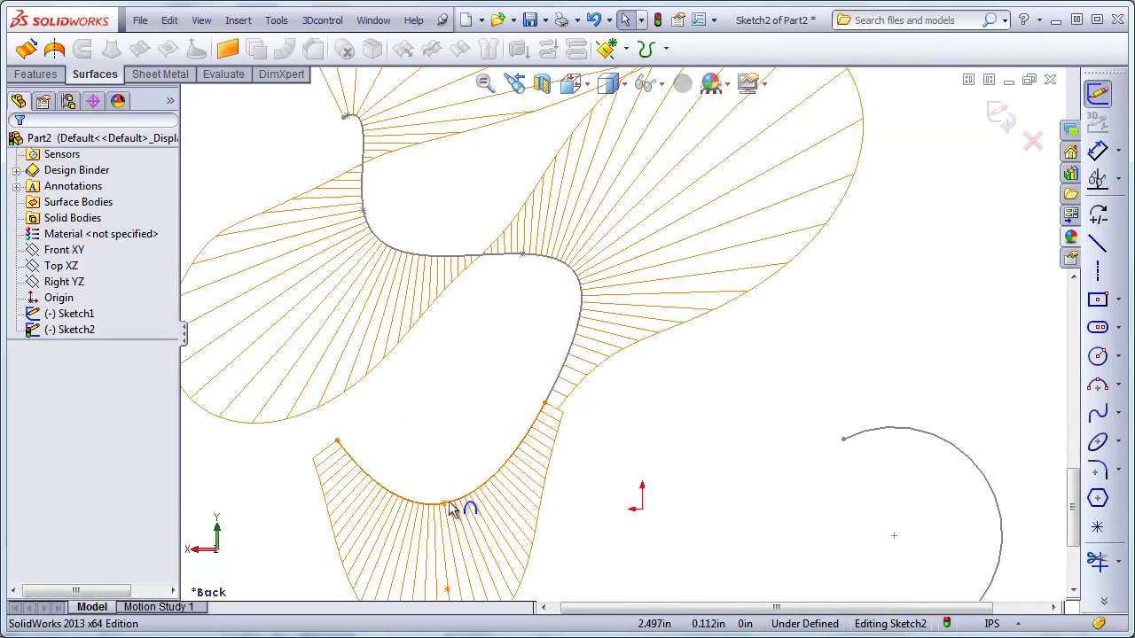
click(446, 504)
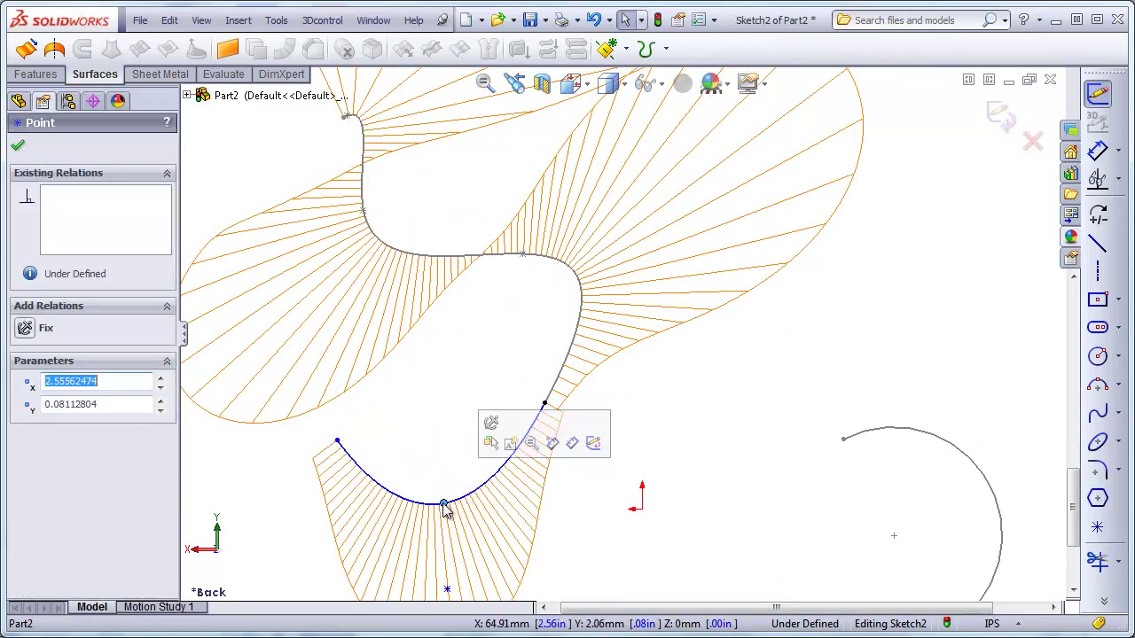
drag(448, 594, 510, 472)
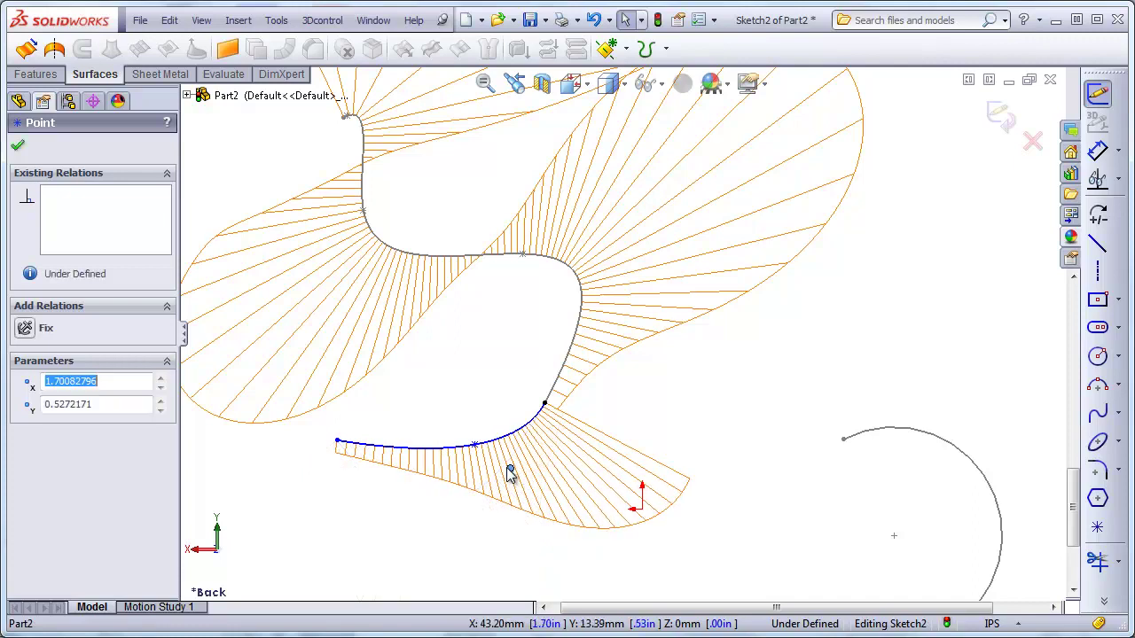
click(796, 478)
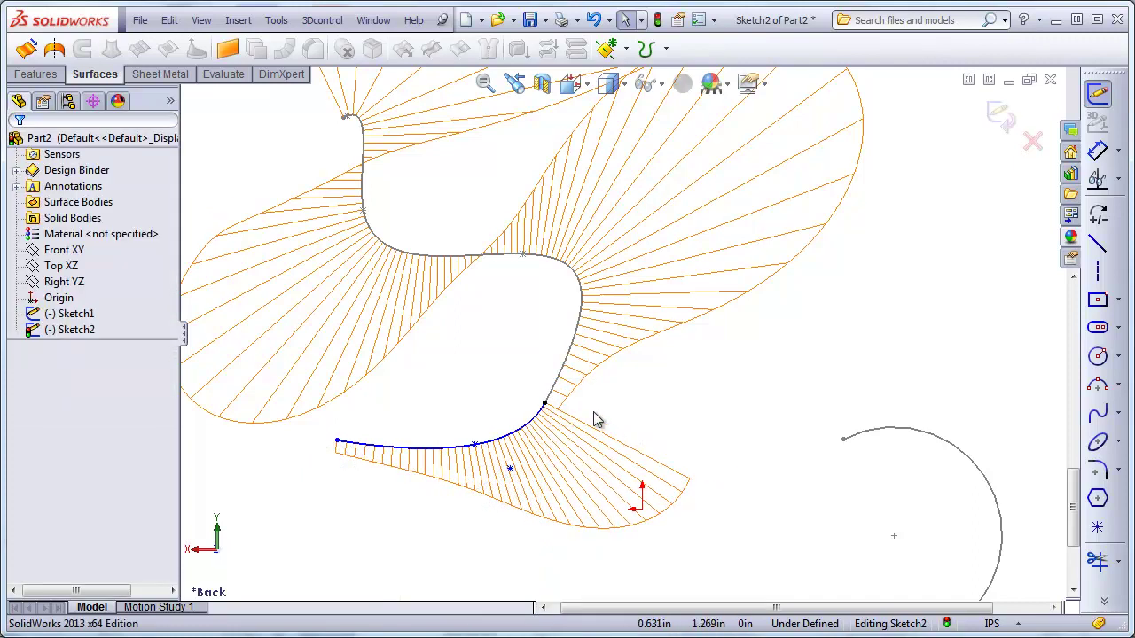
Add an equal curvature relation between the second conic and the Sketch1 spline.
click(538, 423)
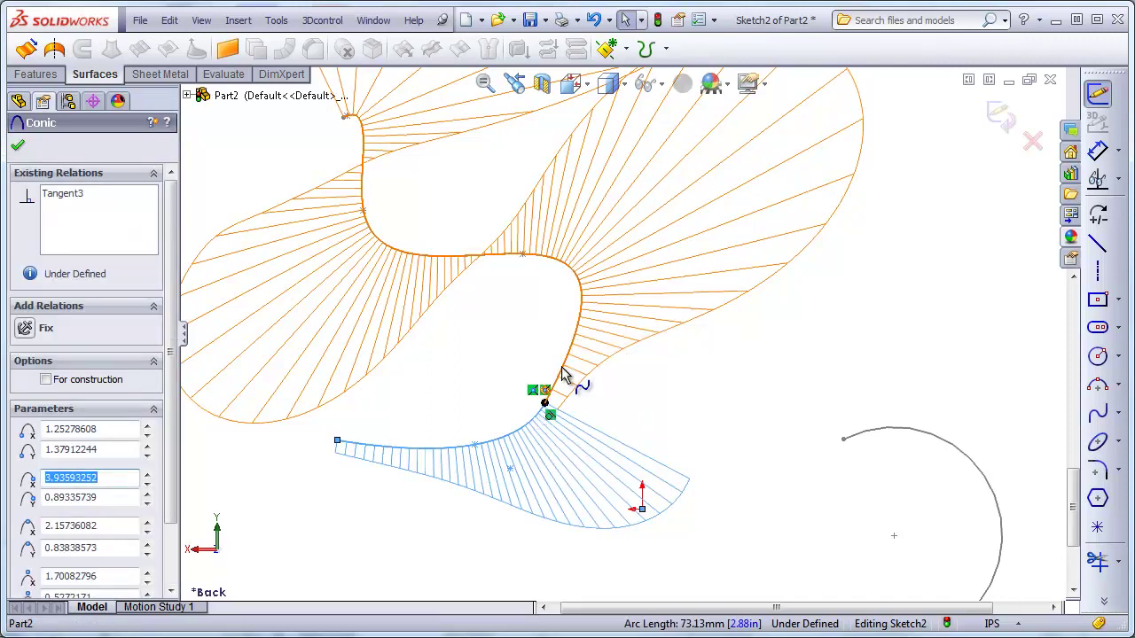
ctrl+click(570, 371)
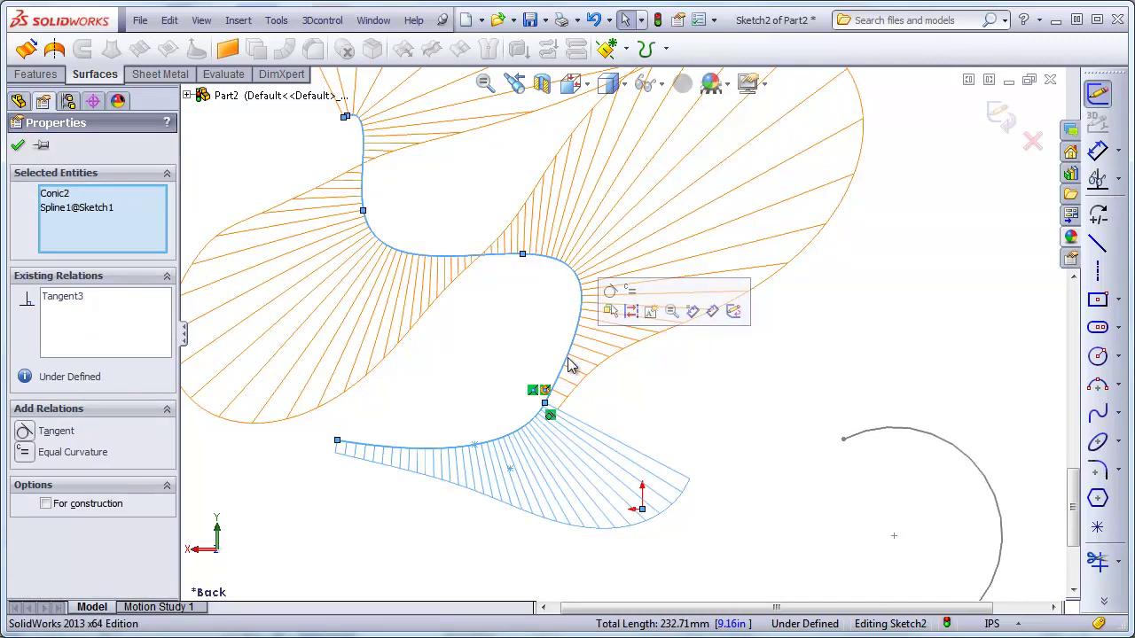
click(629, 290)
click(720, 422)
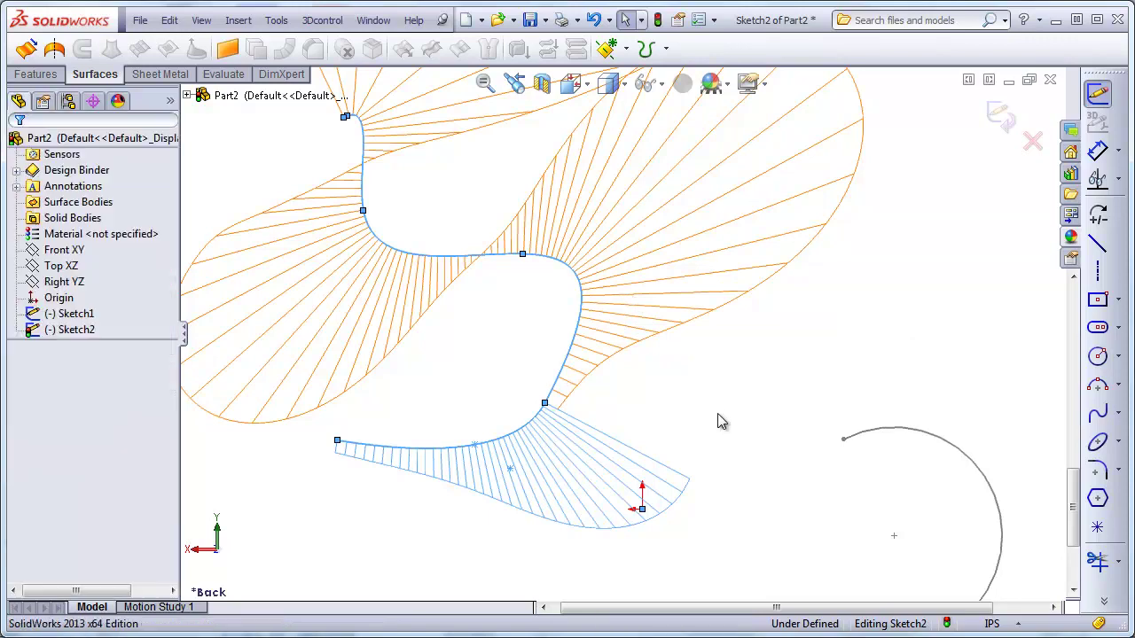
Check the second conic's relations and compare its curvature comb with the spline's comb where they join.
click(512, 444)
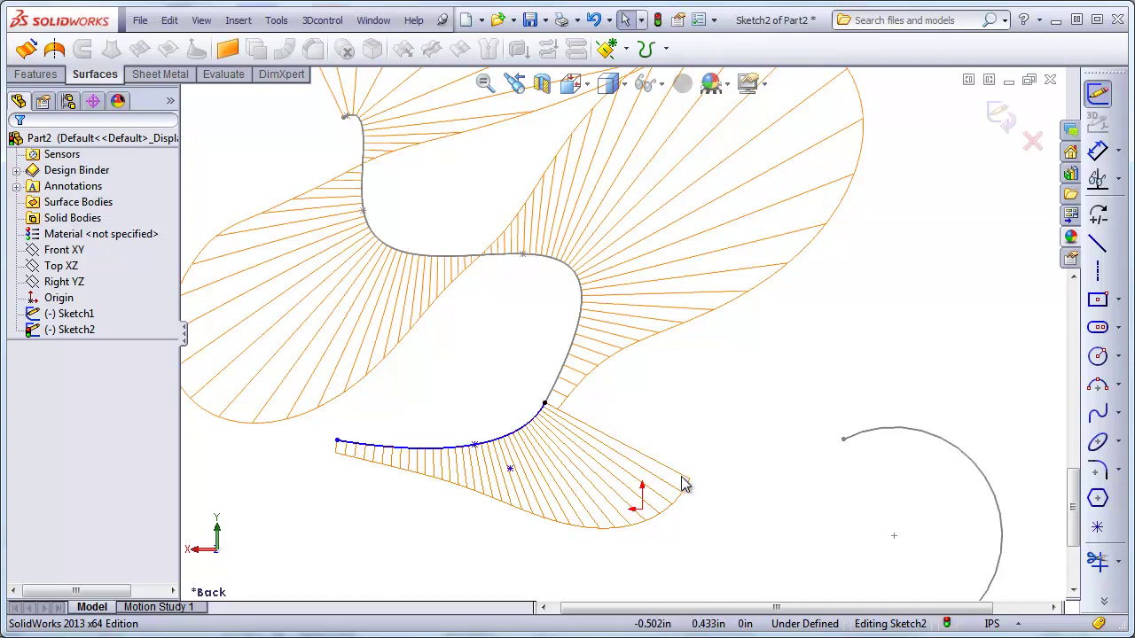
right_click(534, 432)
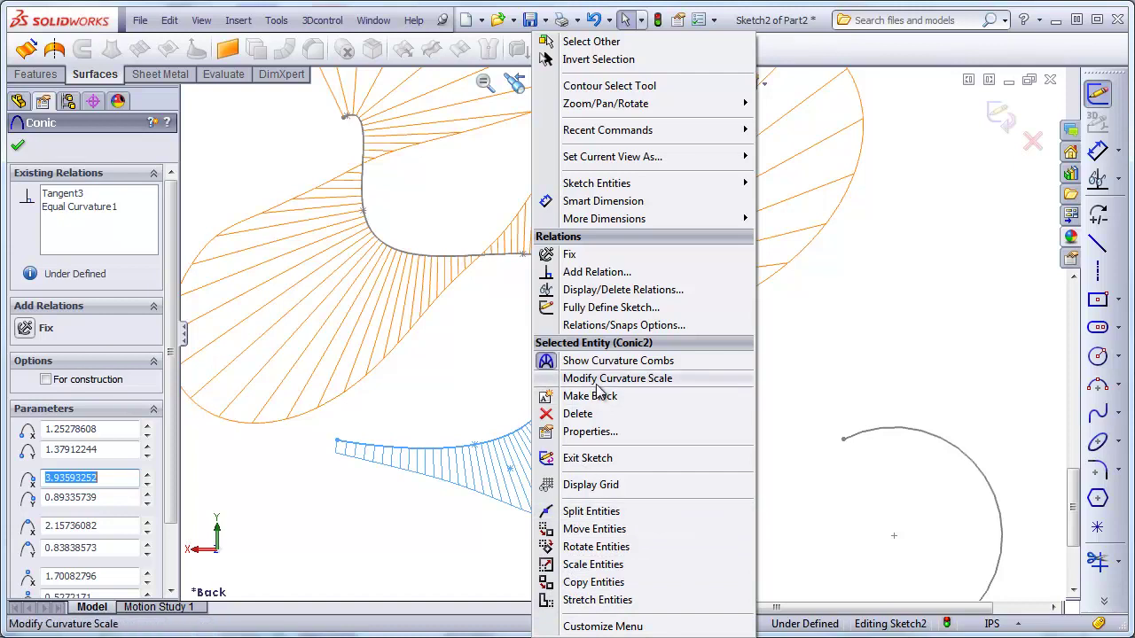
click(487, 381)
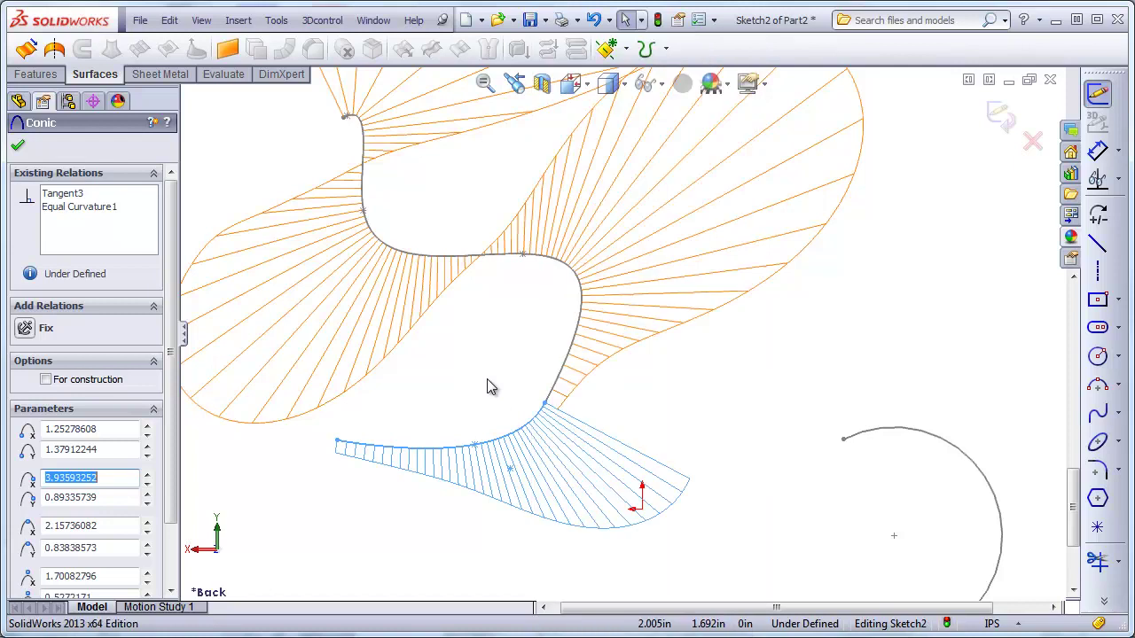
click(530, 377)
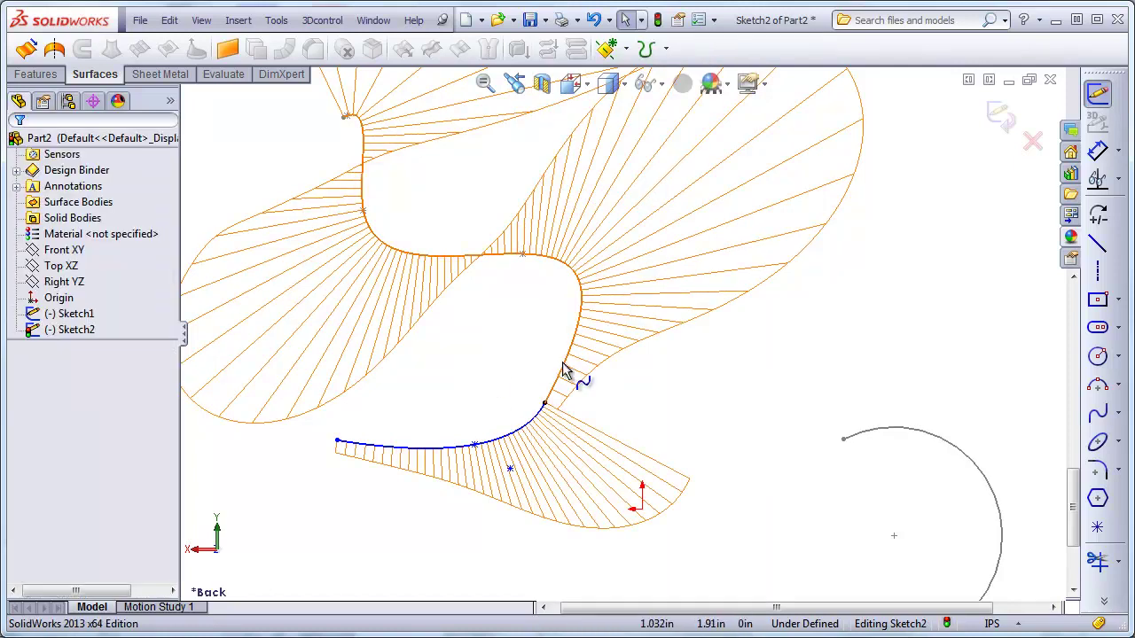
click(563, 363)
click(1009, 184)
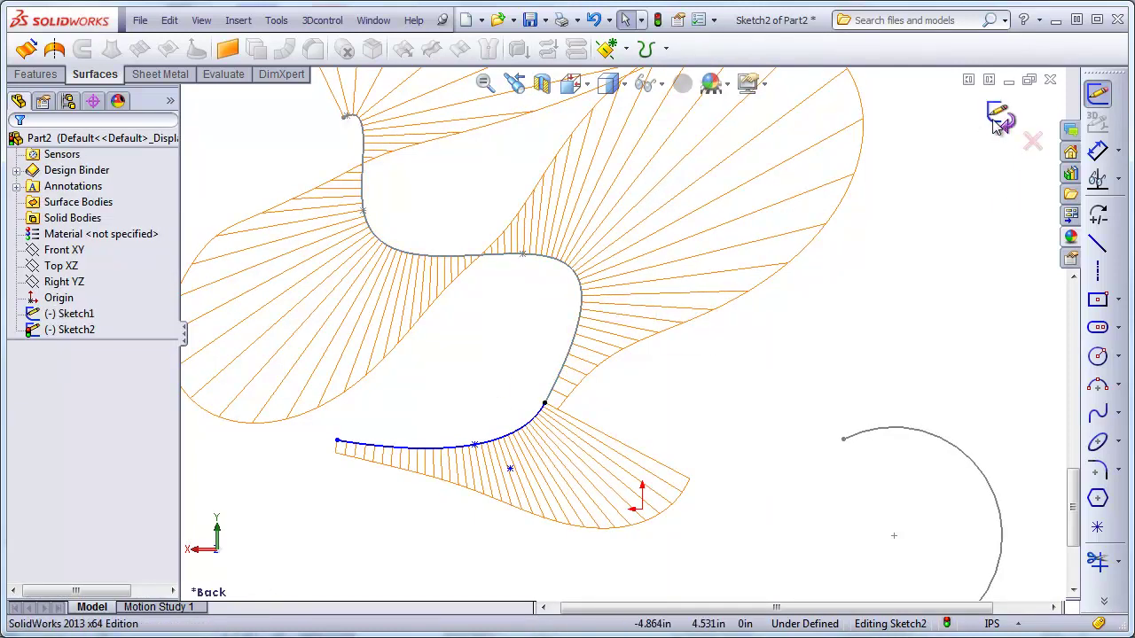
Switch from Sketch2 to editing Sketch1 and add a curvature control at the spline's endpoint shared with the conic.
click(1000, 115)
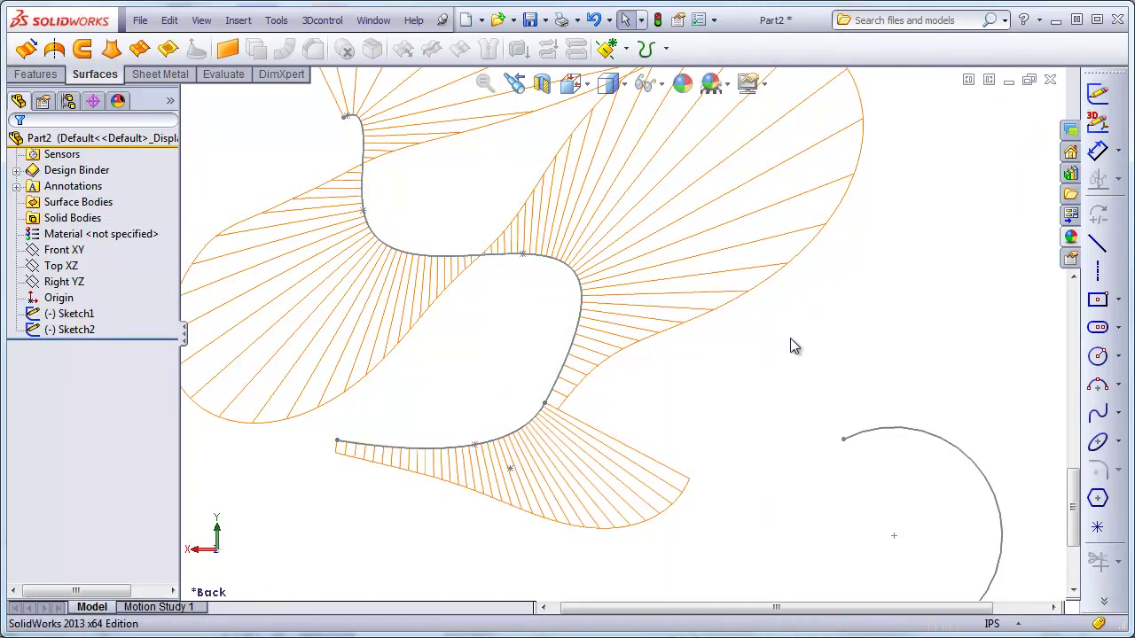
click(572, 337)
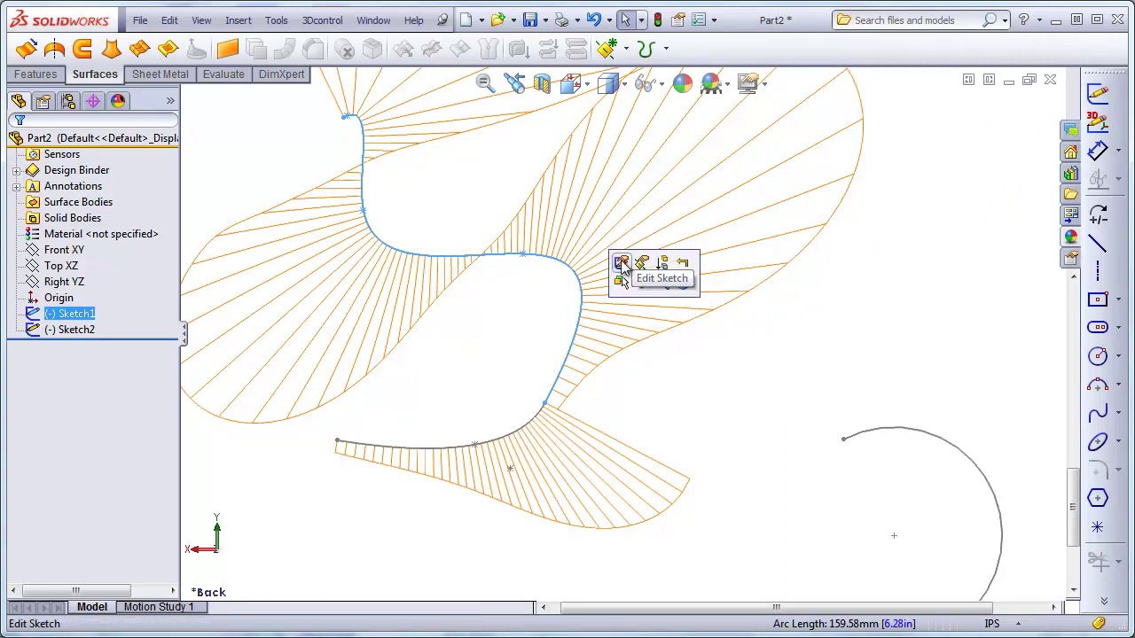
click(621, 264)
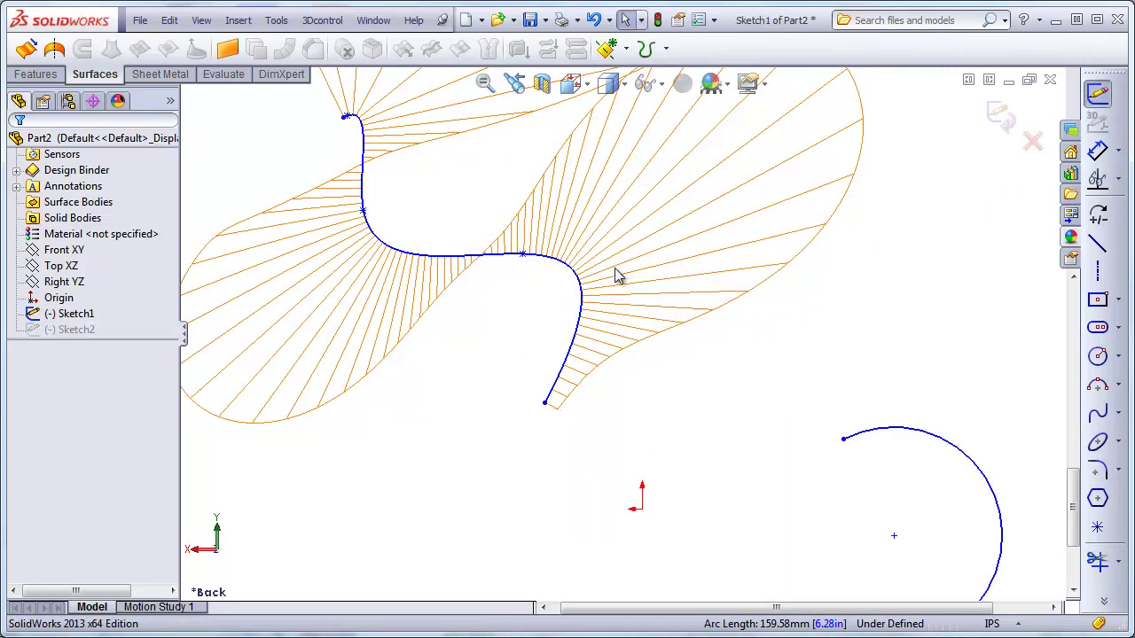
click(562, 373)
right_click(563, 374)
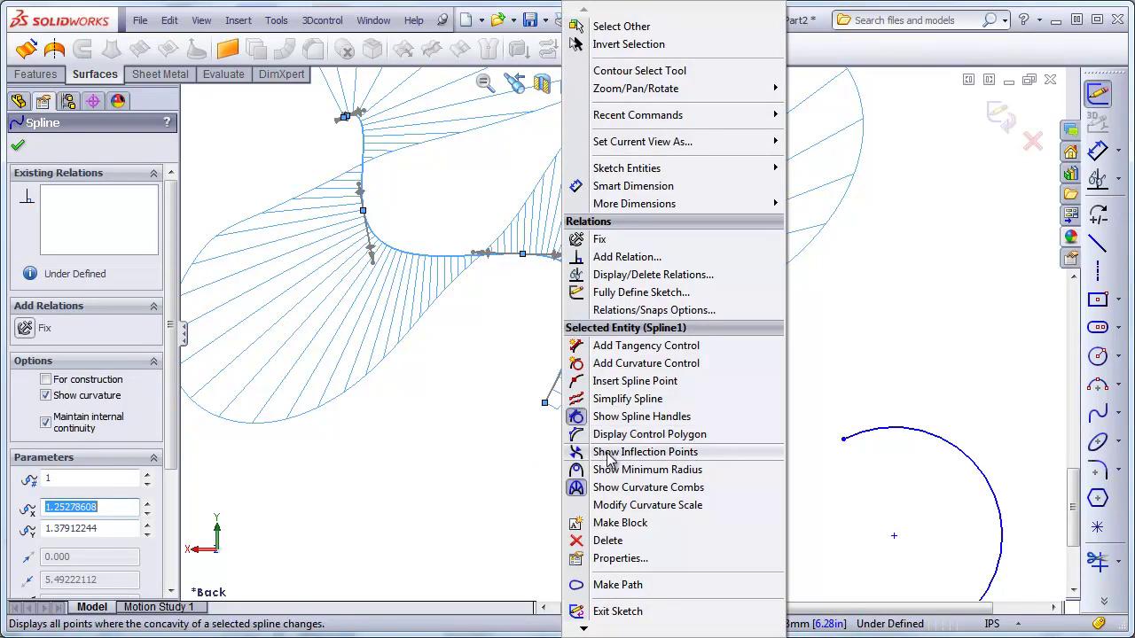
click(641, 364)
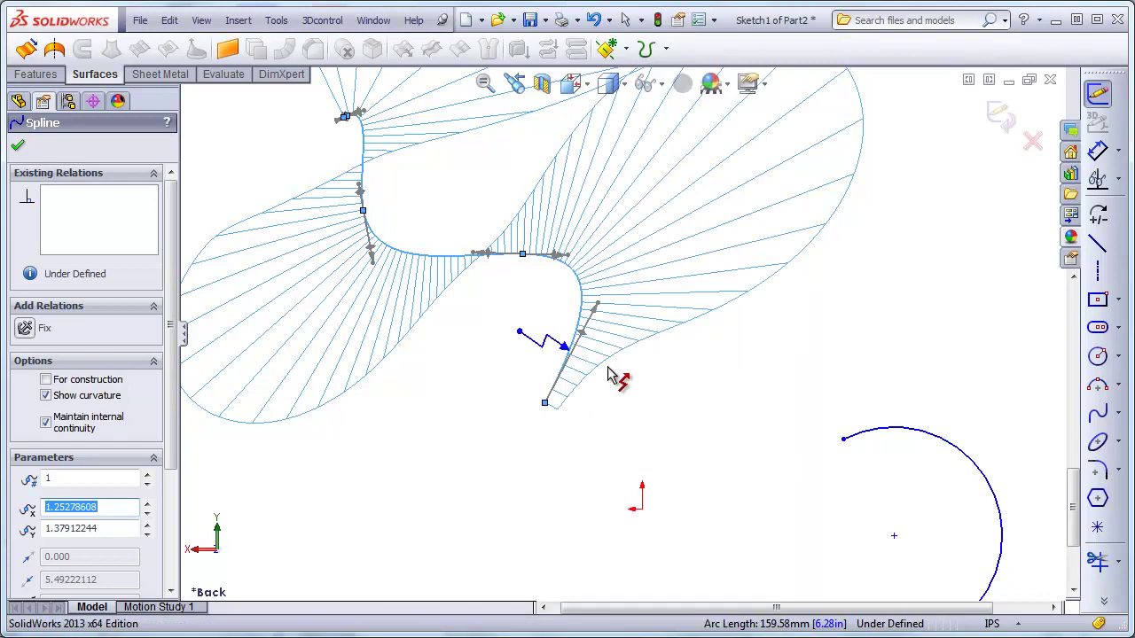
click(552, 401)
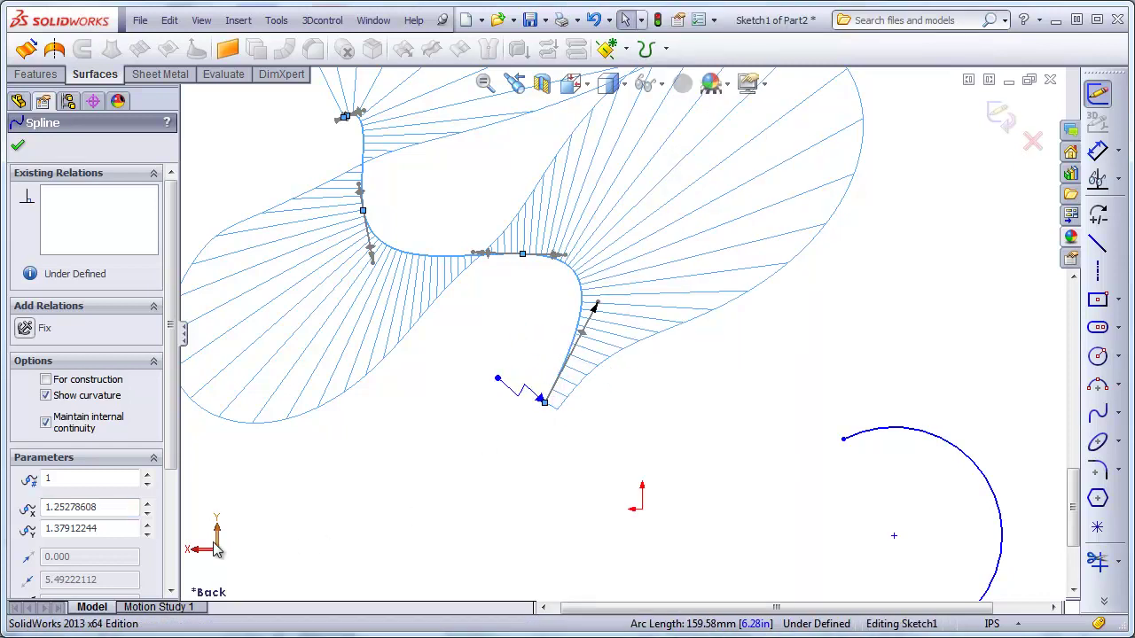
Inspect the radius of curvature and curvature parameters of the spline's new curvature control, and exit Sketch1.
drag(169, 398, 286, 385)
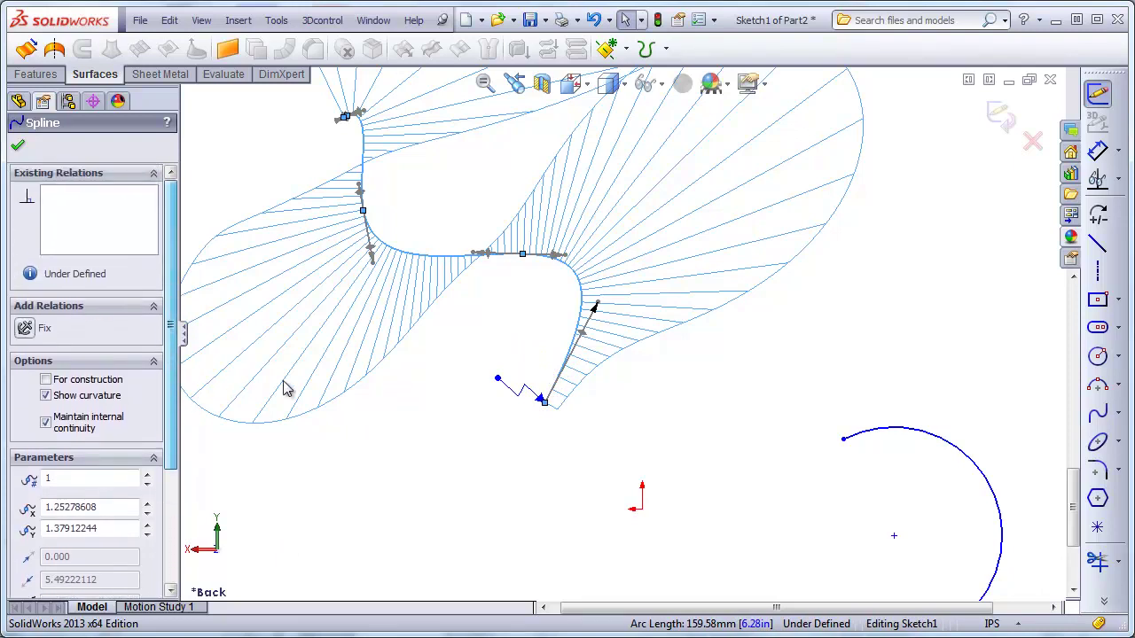
click(494, 383)
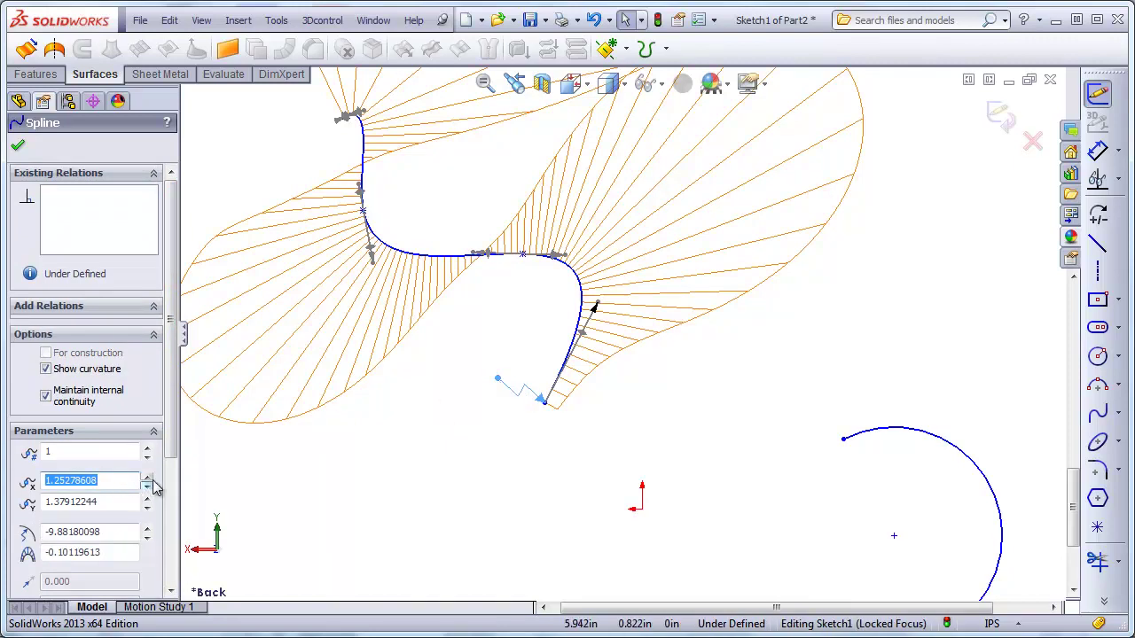
click(98, 531)
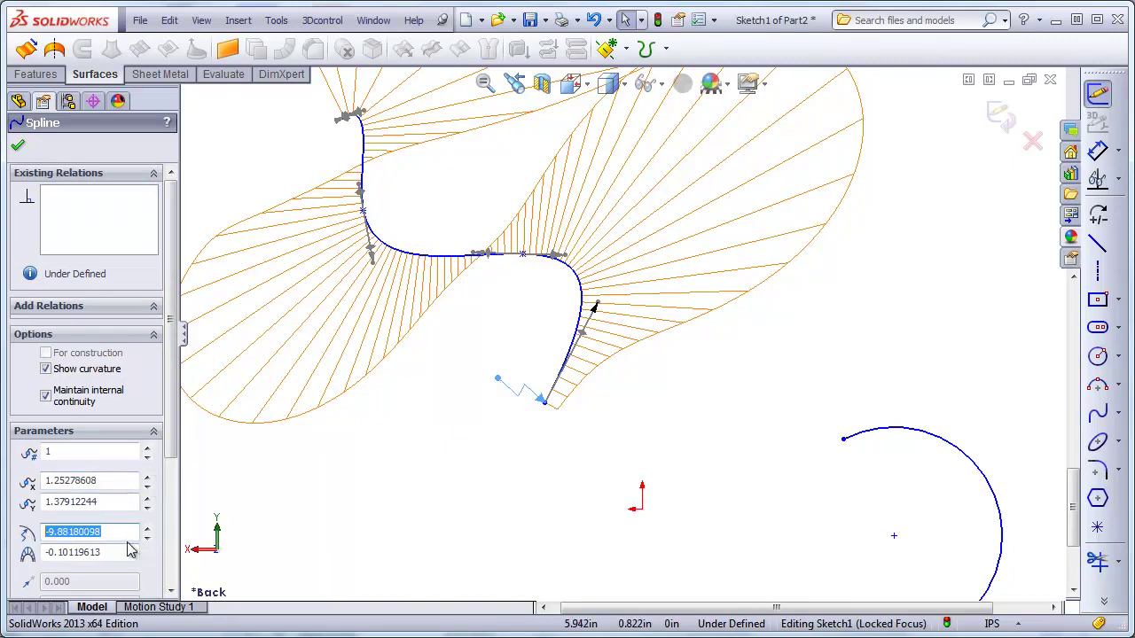
click(18, 146)
click(998, 116)
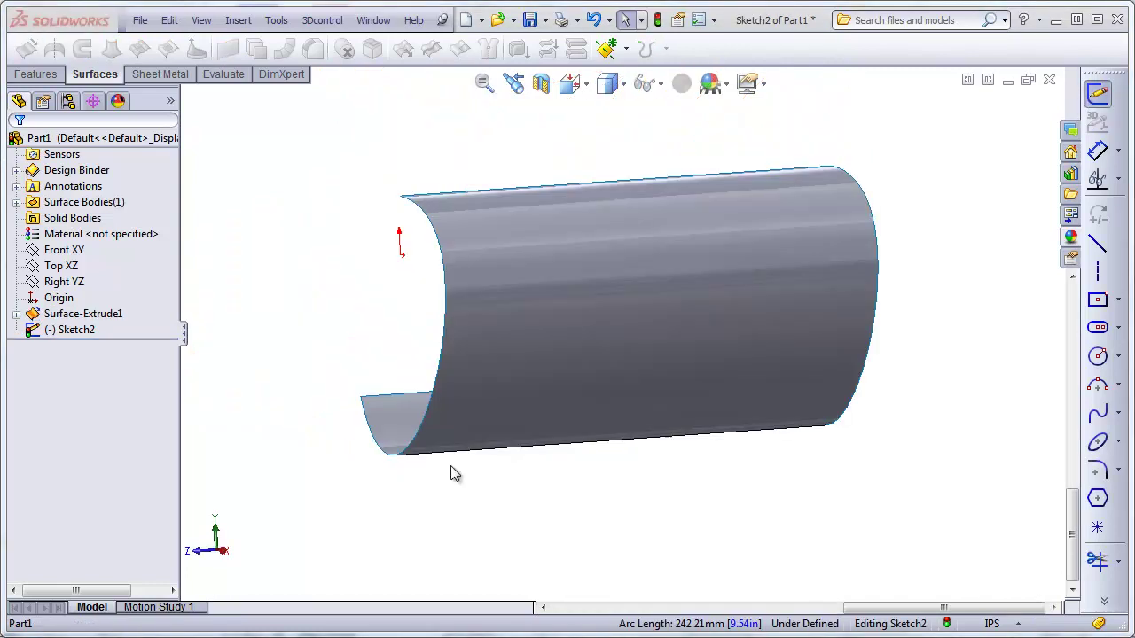
middle_drag(451, 465, 428, 459)
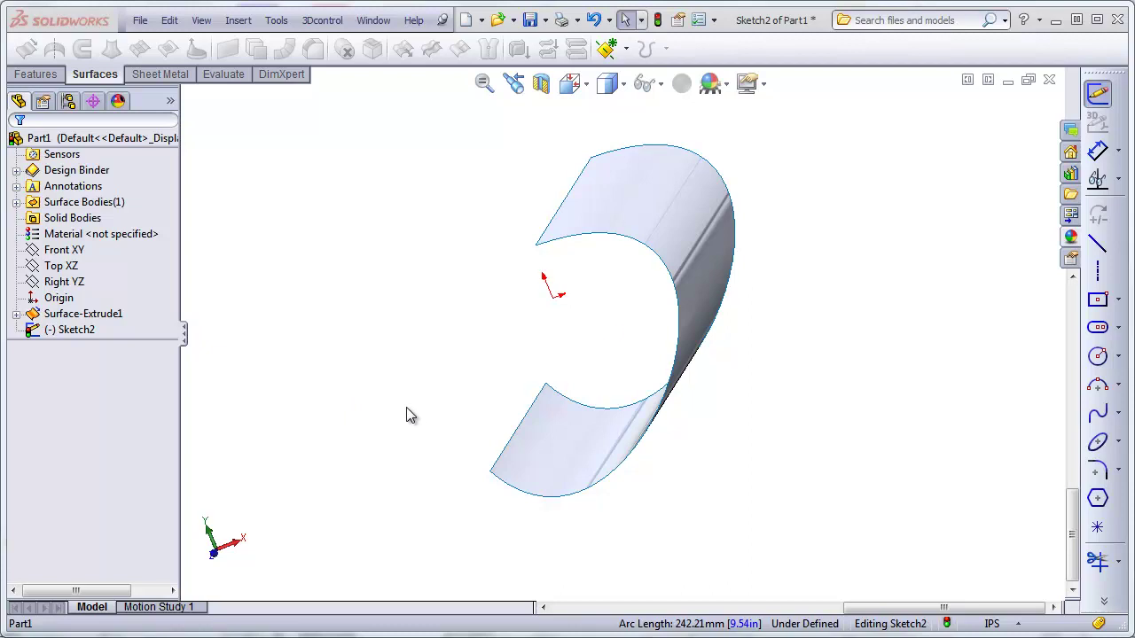
middle_drag(404, 410, 333, 372)
middle_drag(407, 473, 568, 426)
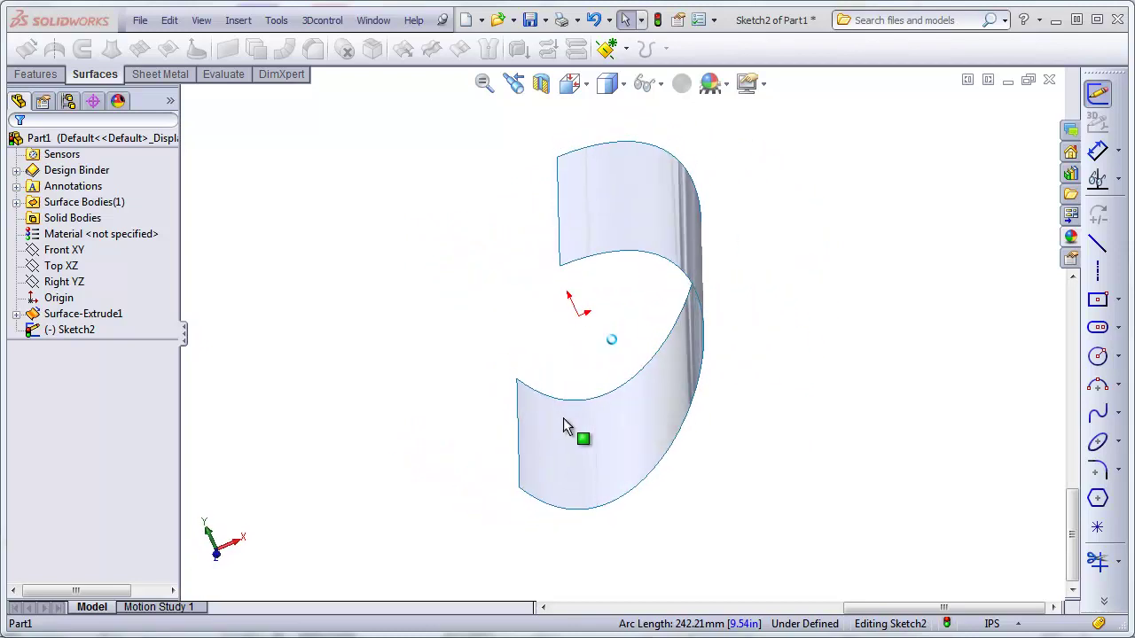
click(66, 252)
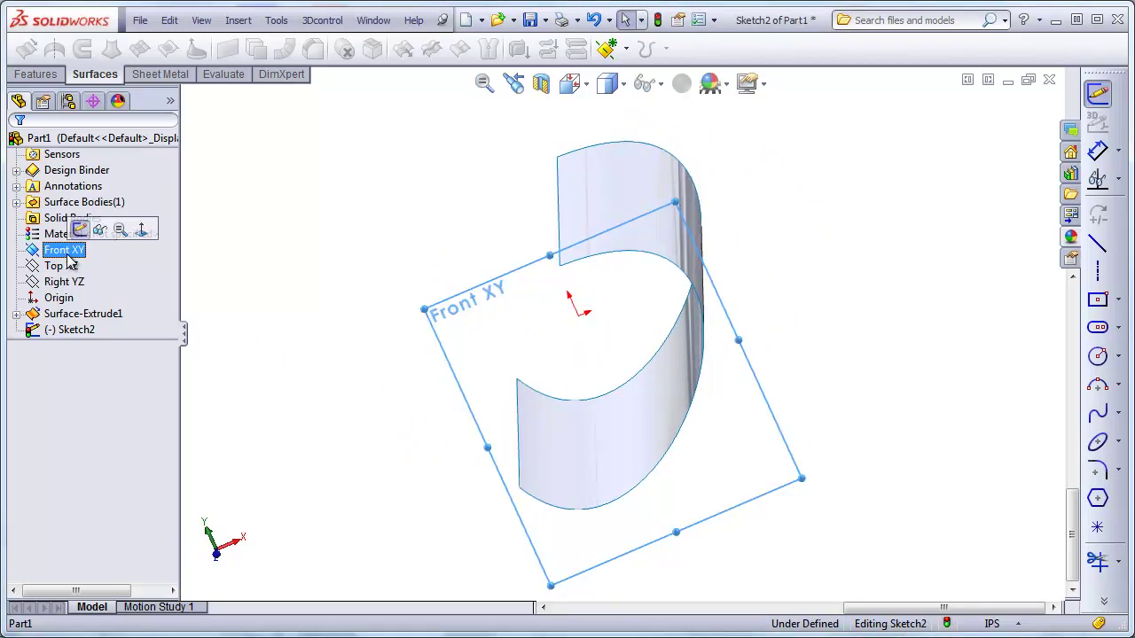
click(1119, 422)
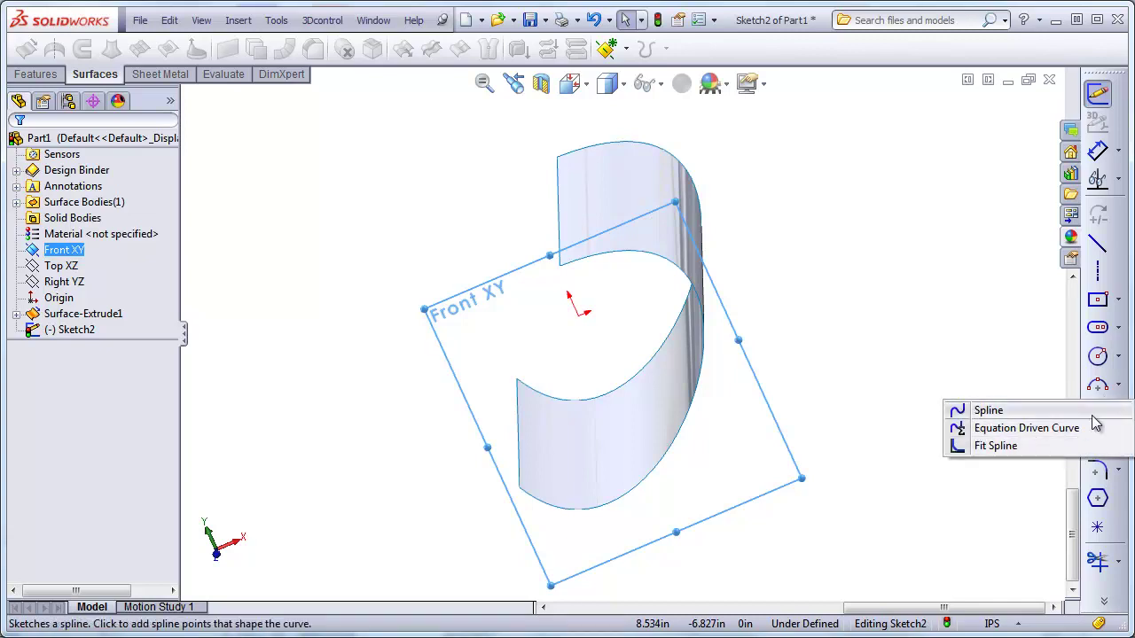
click(894, 487)
Sketch a conic joining the two open ends of the surface's near edge, with its apex outside the opening and rho about 0.75.
click(1099, 441)
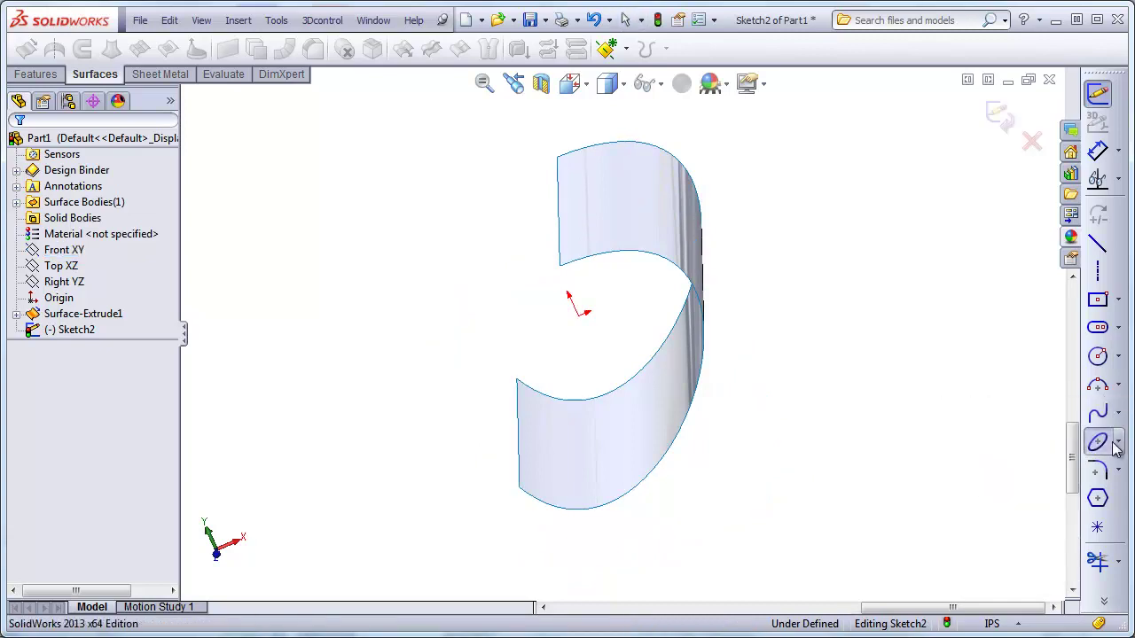
click(1119, 448)
click(1039, 497)
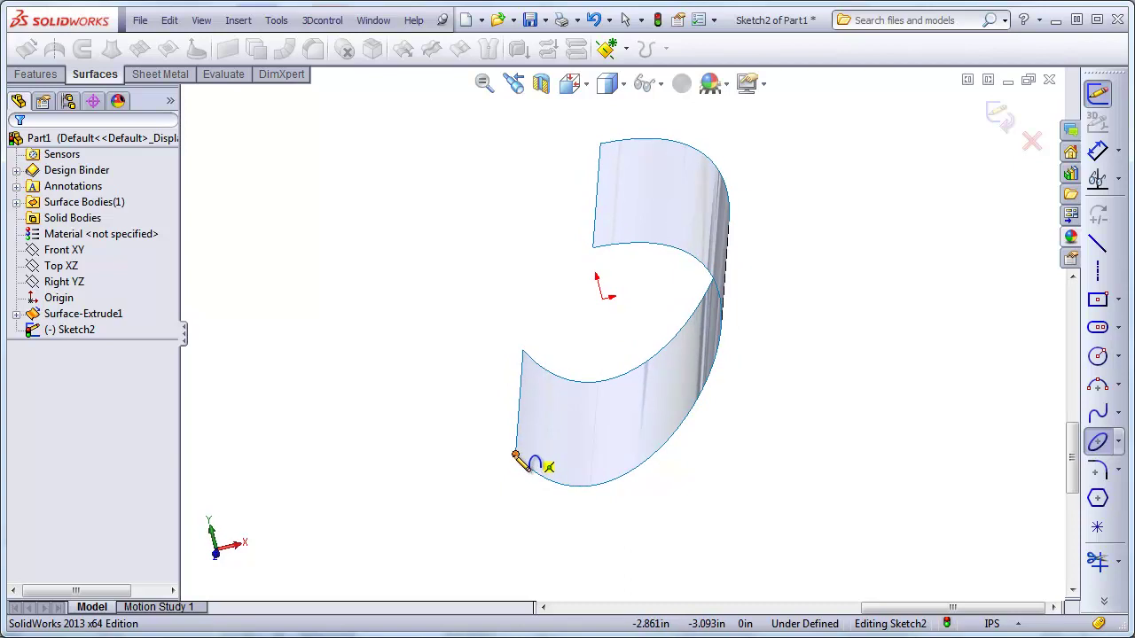
click(515, 455)
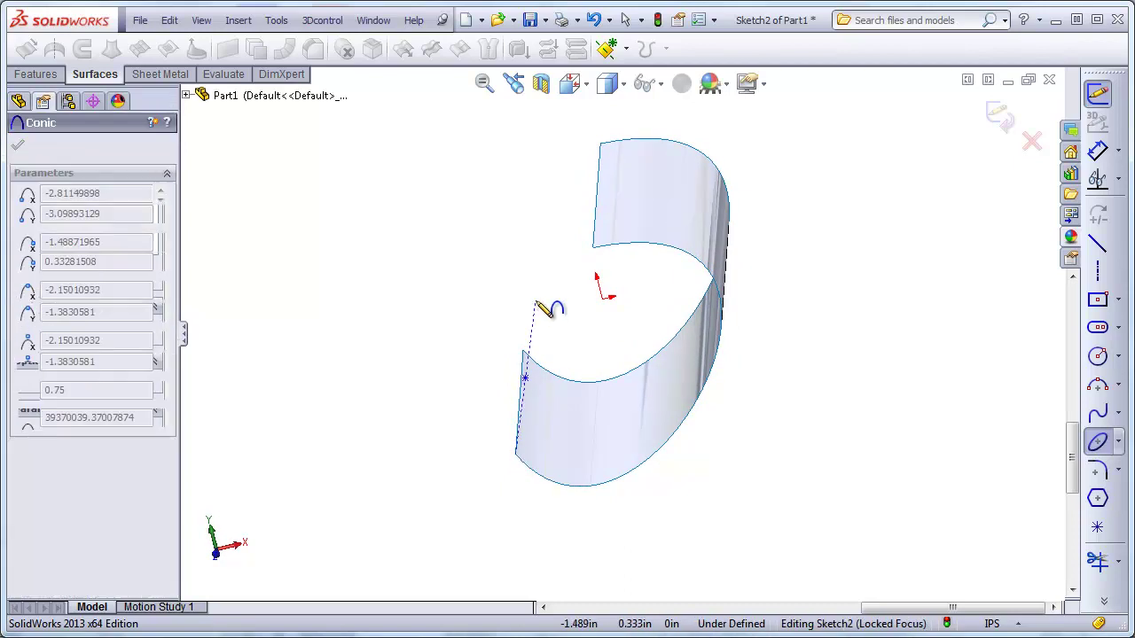
click(593, 249)
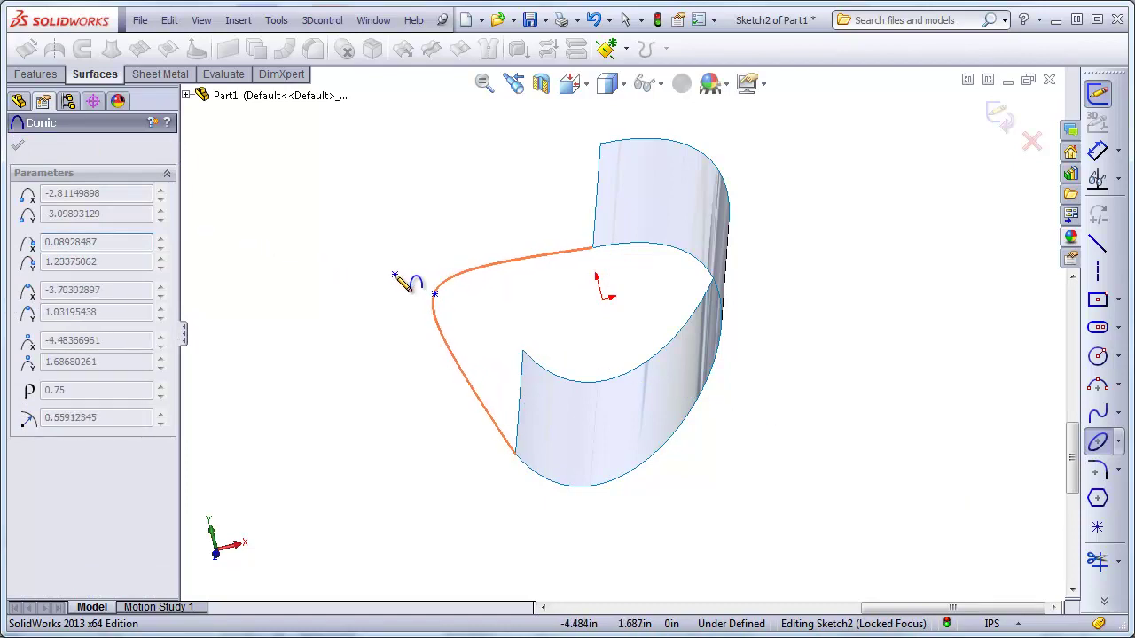
click(395, 275)
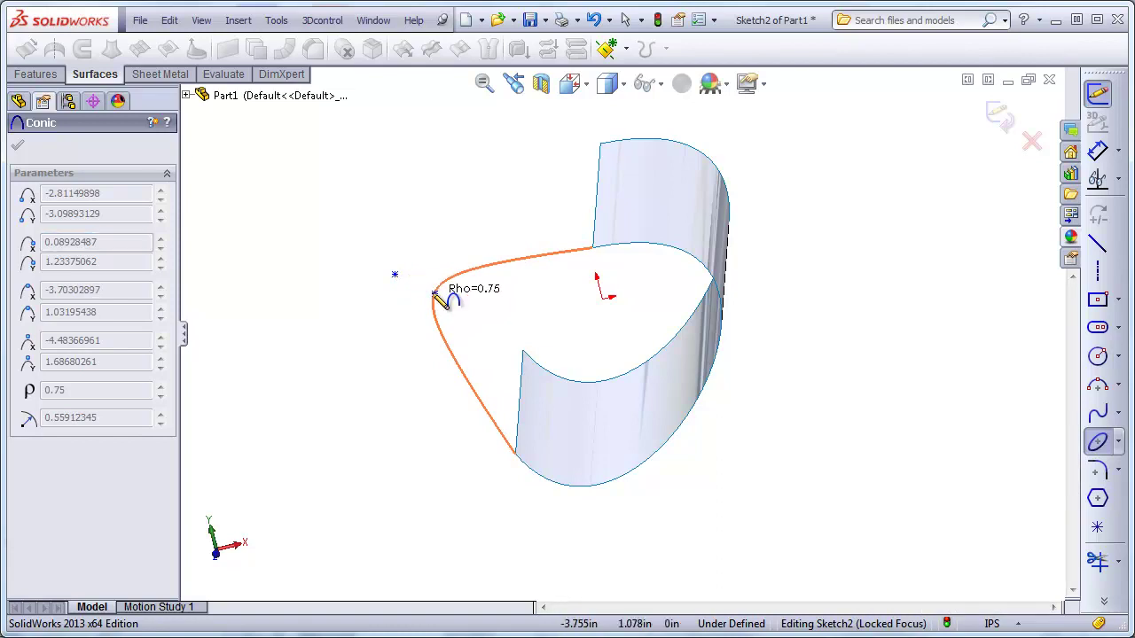
click(443, 306)
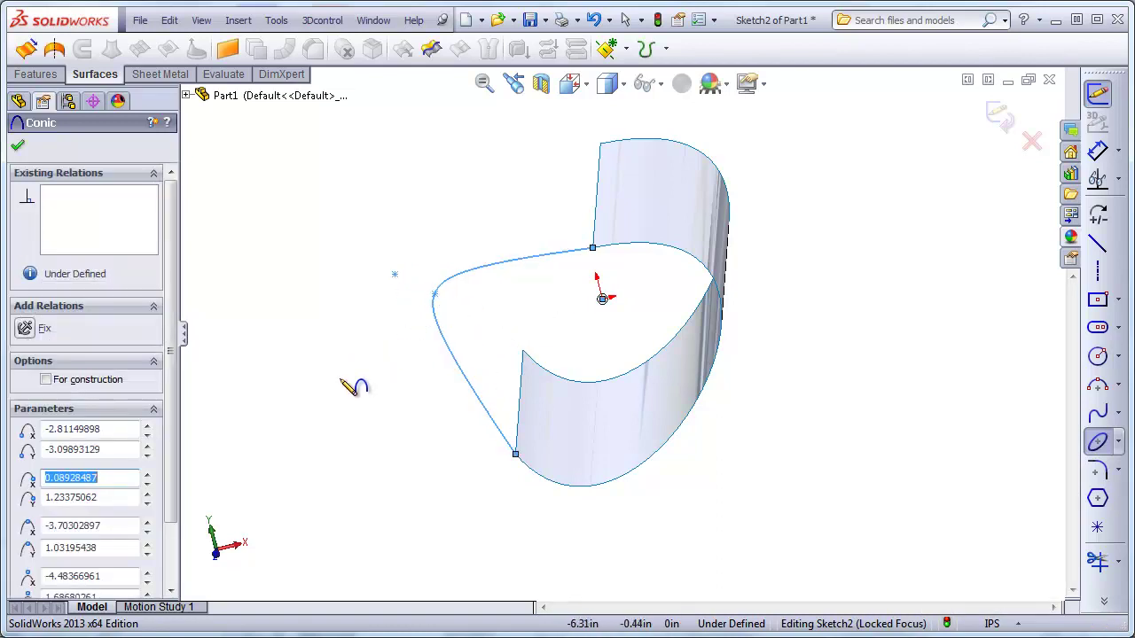
middle_drag(356, 401, 384, 402)
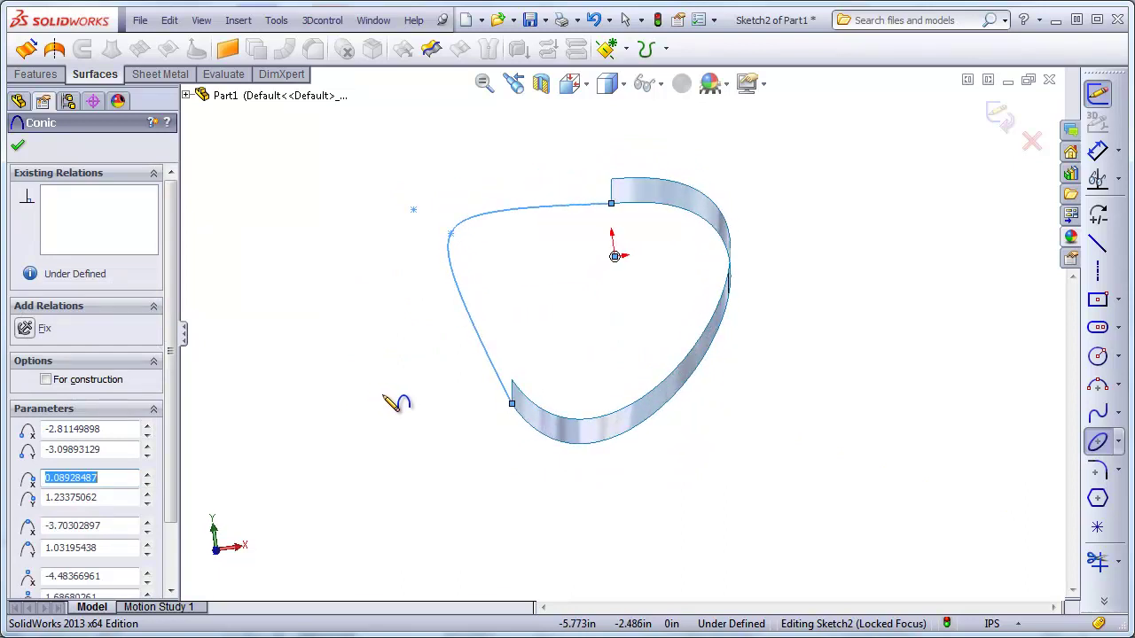
key(Escape)
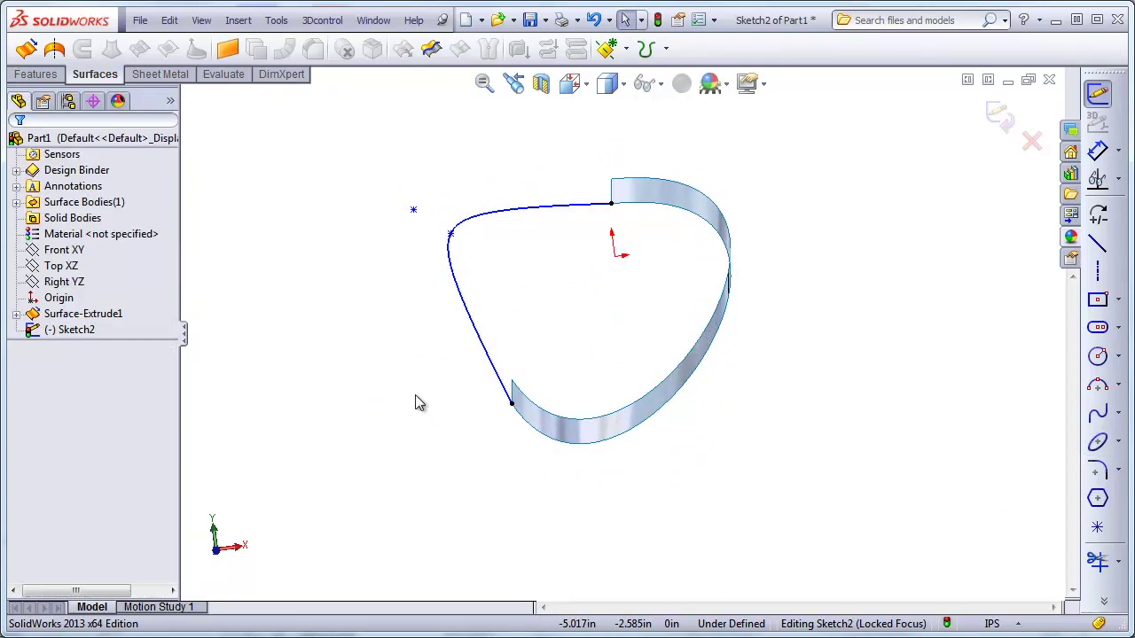
Try an equal curvature relation between the conic and the surface edge at their lower common end, and undo it.
click(535, 437)
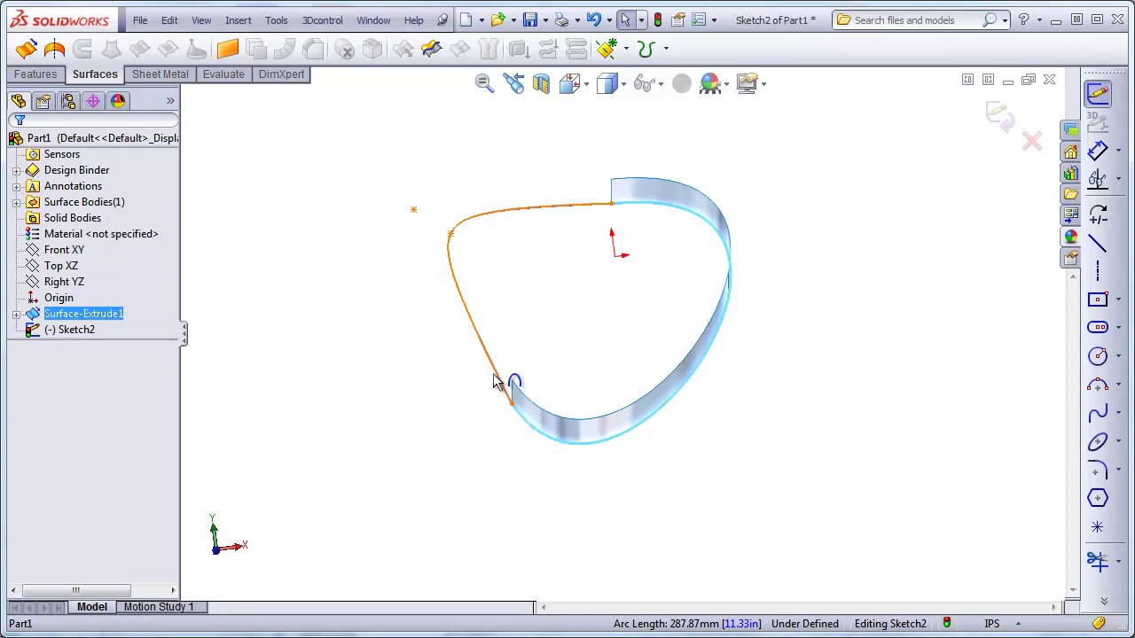
ctrl+click(497, 381)
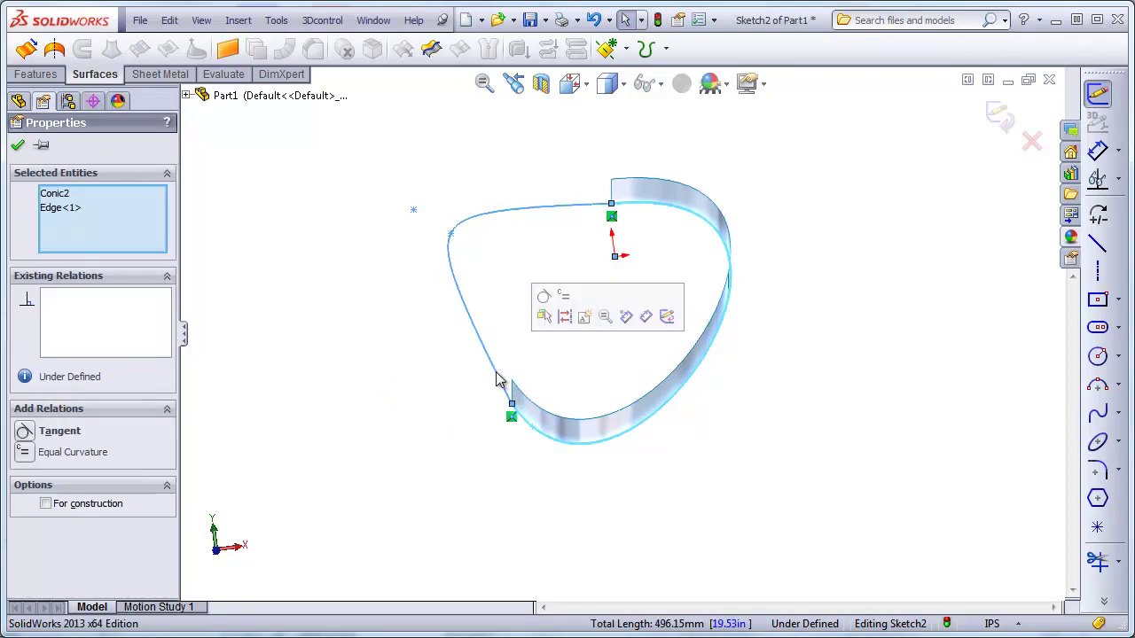
click(564, 300)
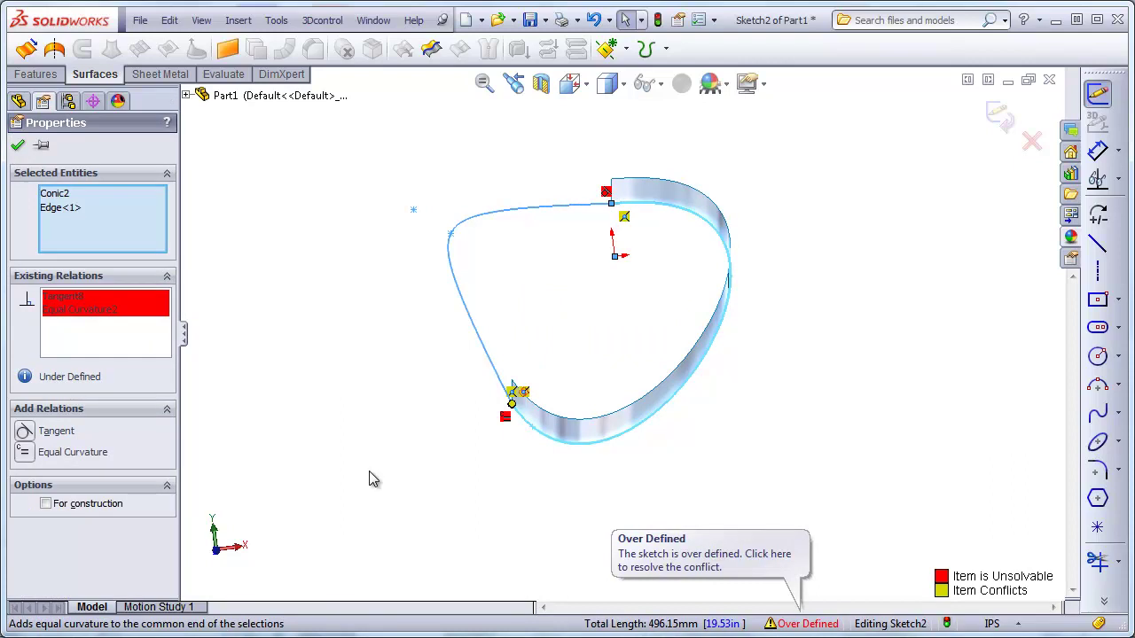
click(346, 437)
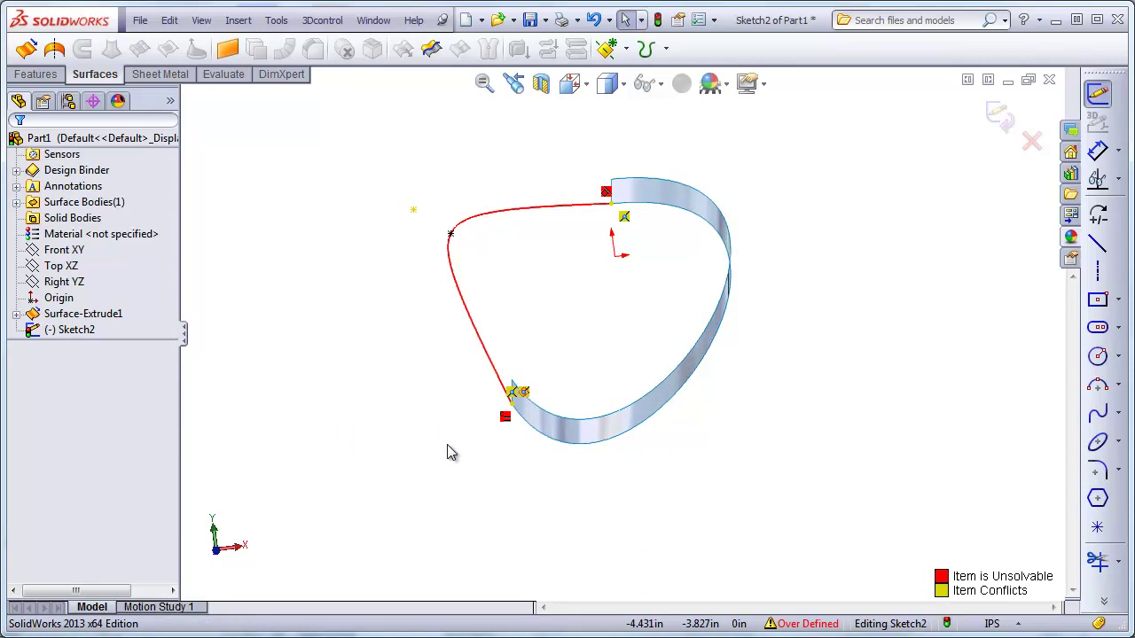
click(413, 213)
click(396, 280)
key(ctrl+z)
key(ctrl+z)
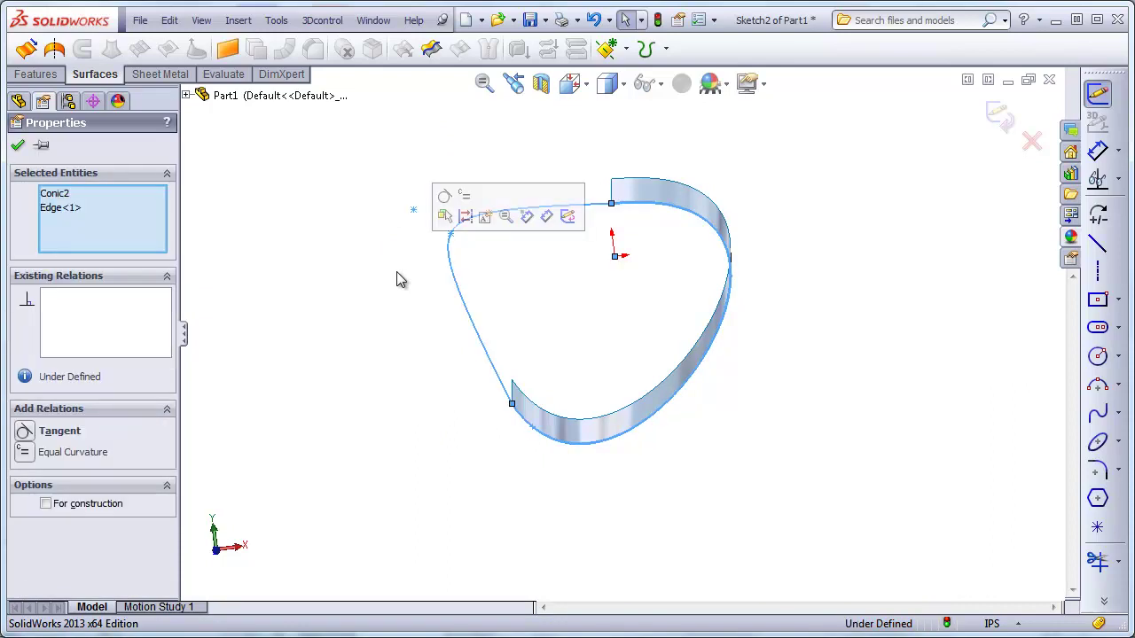
Move the conic's apex point inward and add an equal curvature relation with the surface edge at the lower end.
mouse_move(414, 212)
mouse_down()
mouse_move(497, 256)
mouse_move(462, 256)
mouse_move(482, 258)
mouse_up()
click(417, 306)
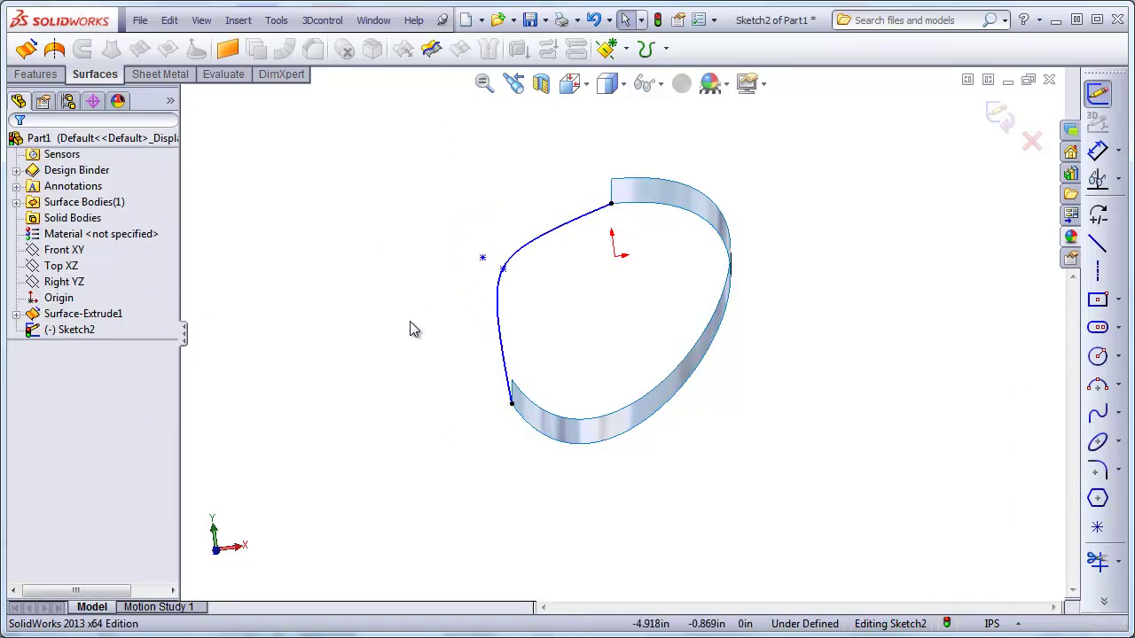
click(516, 408)
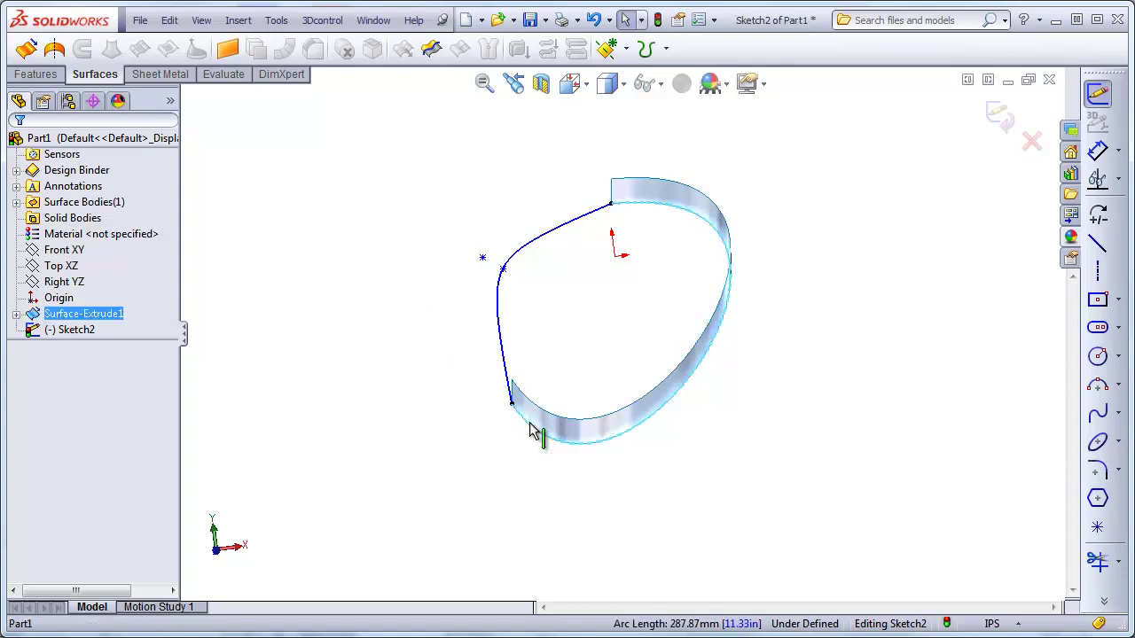
ctrl+click(499, 362)
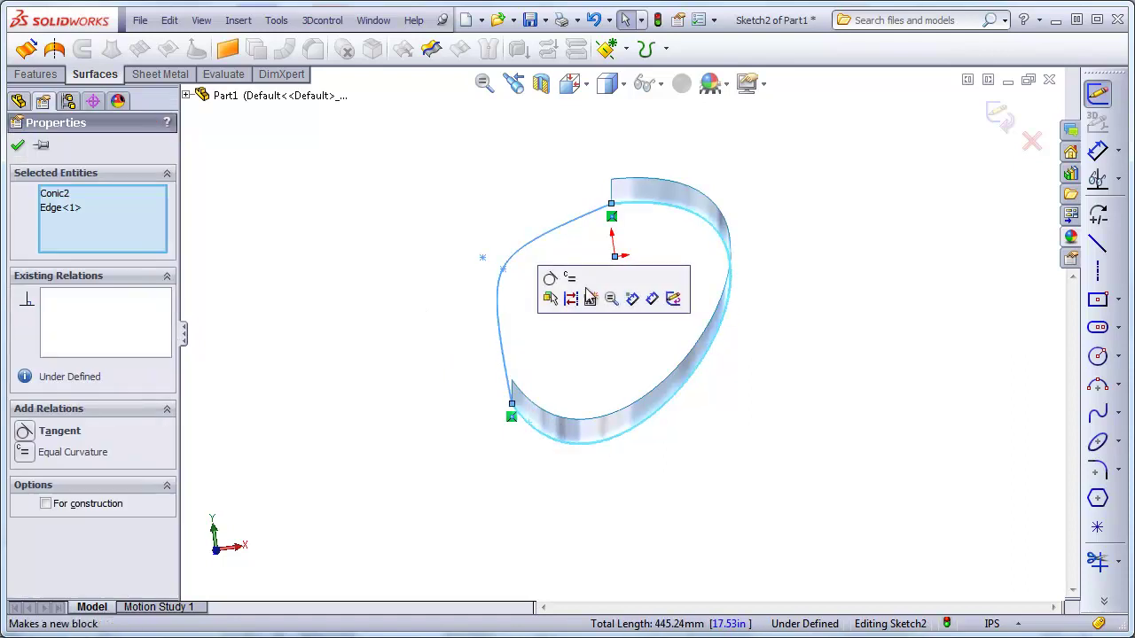
click(571, 280)
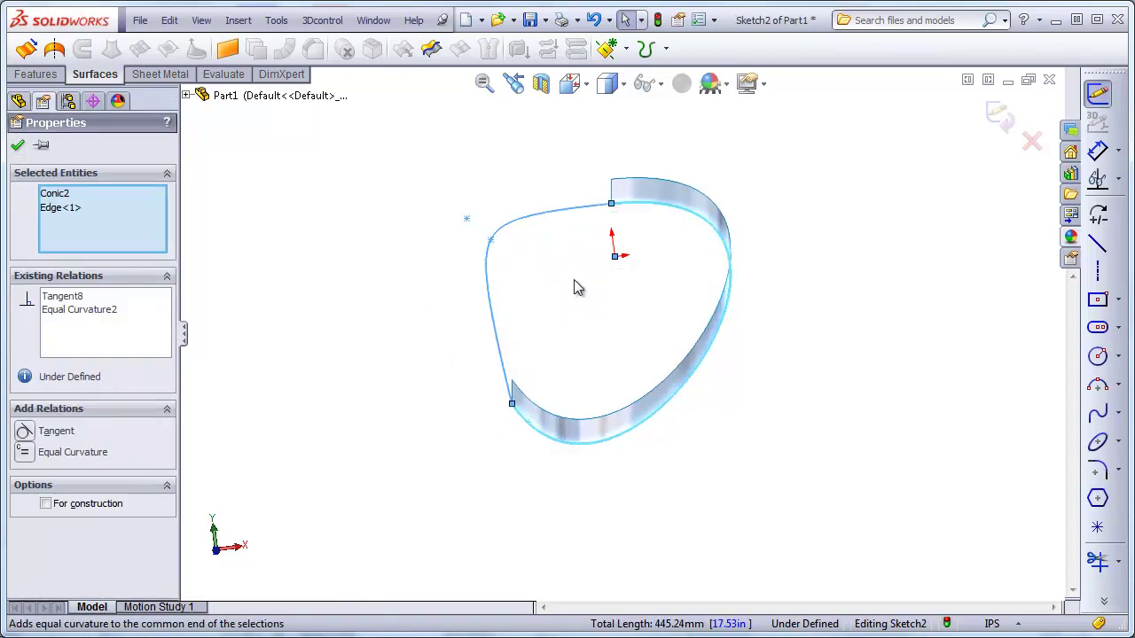
click(647, 480)
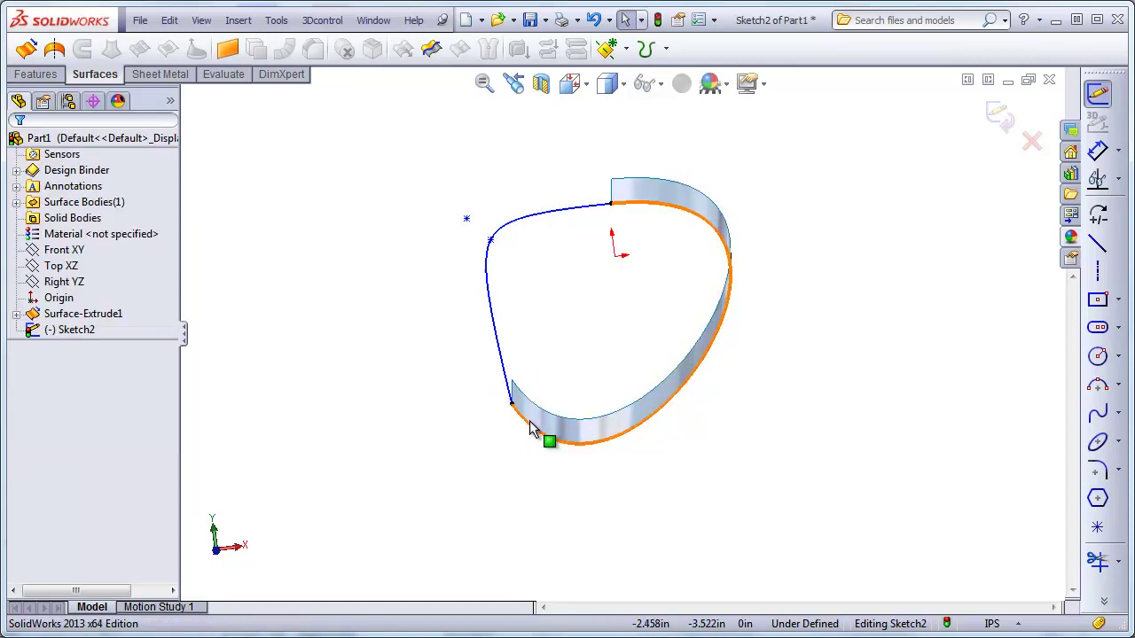
Add an equal curvature relation between the conic and the surface edge at the upper end, and inspect the conic's shoulder point.
click(603, 206)
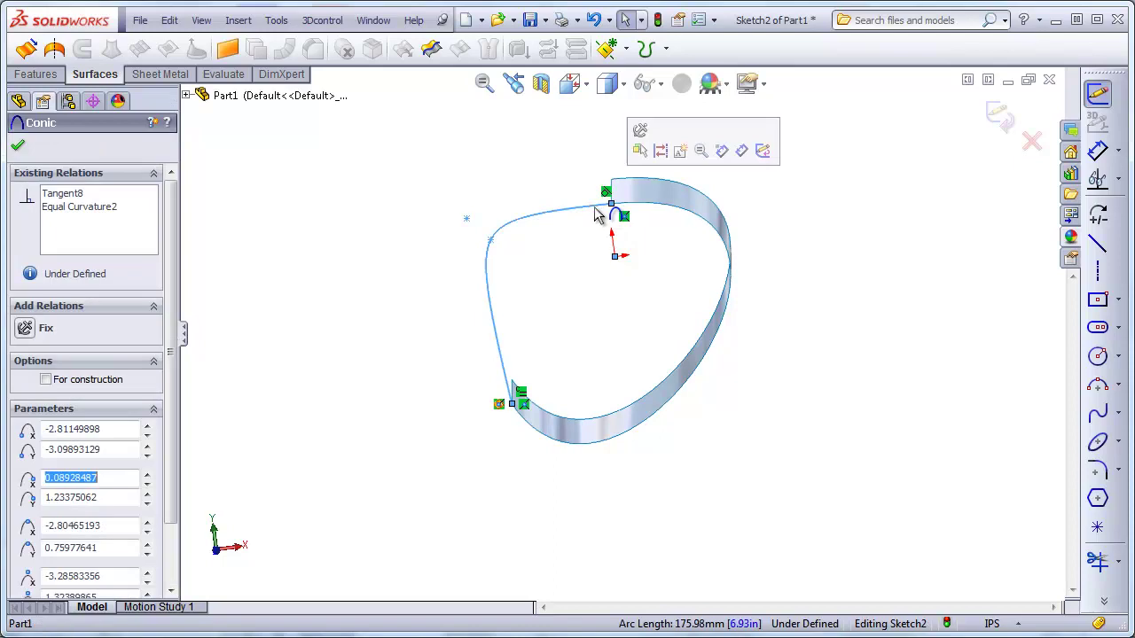
ctrl+click(652, 215)
click(718, 140)
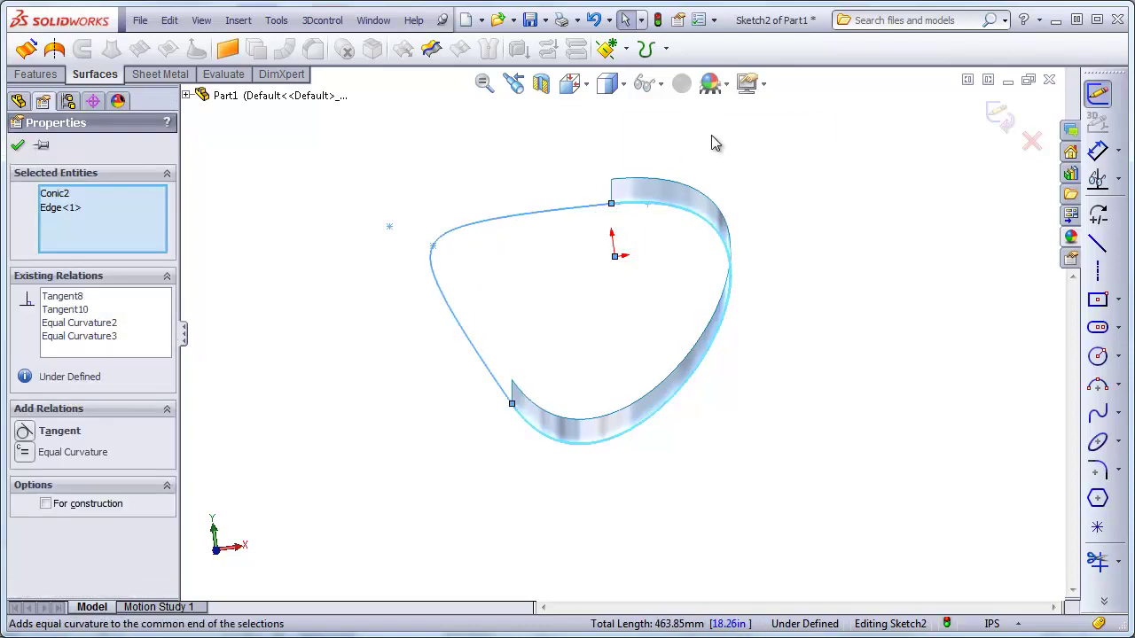
click(824, 213)
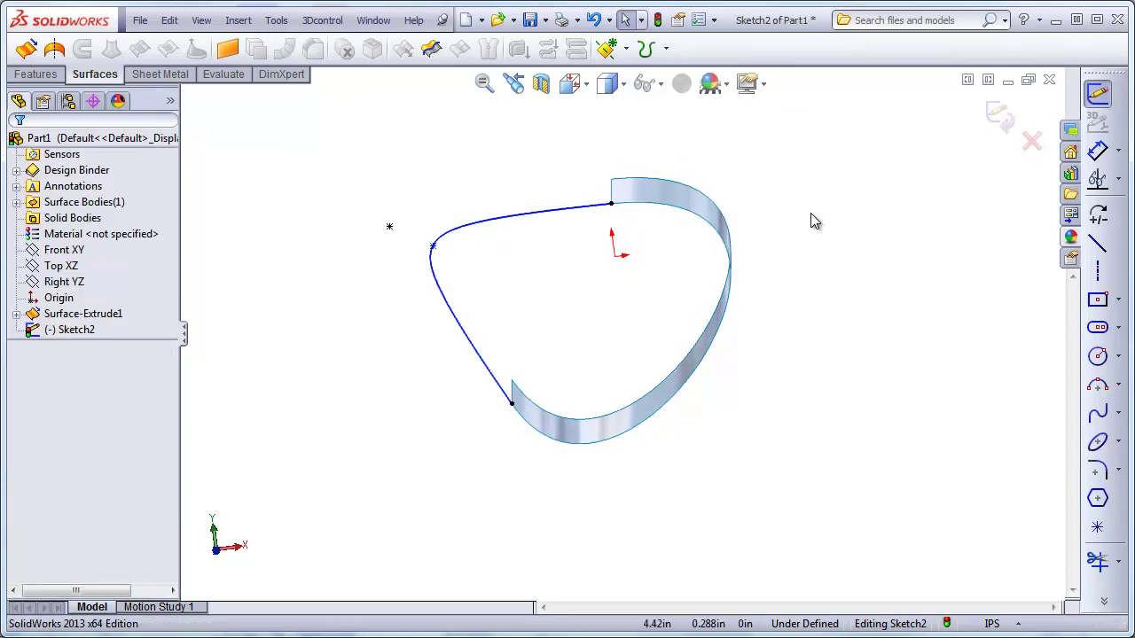
click(433, 246)
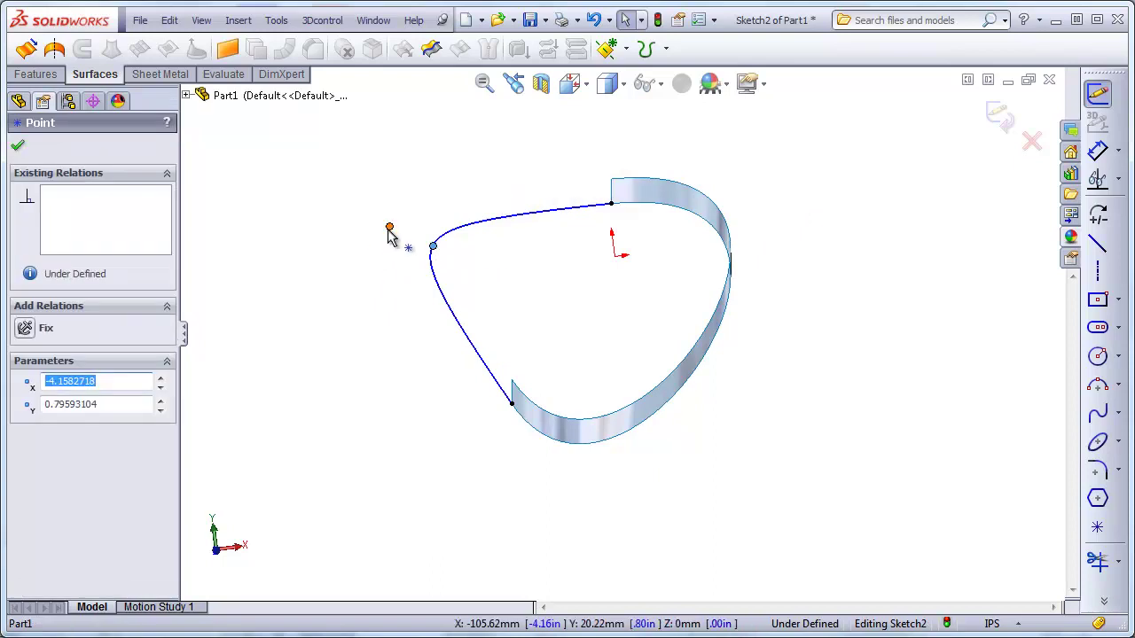
click(635, 310)
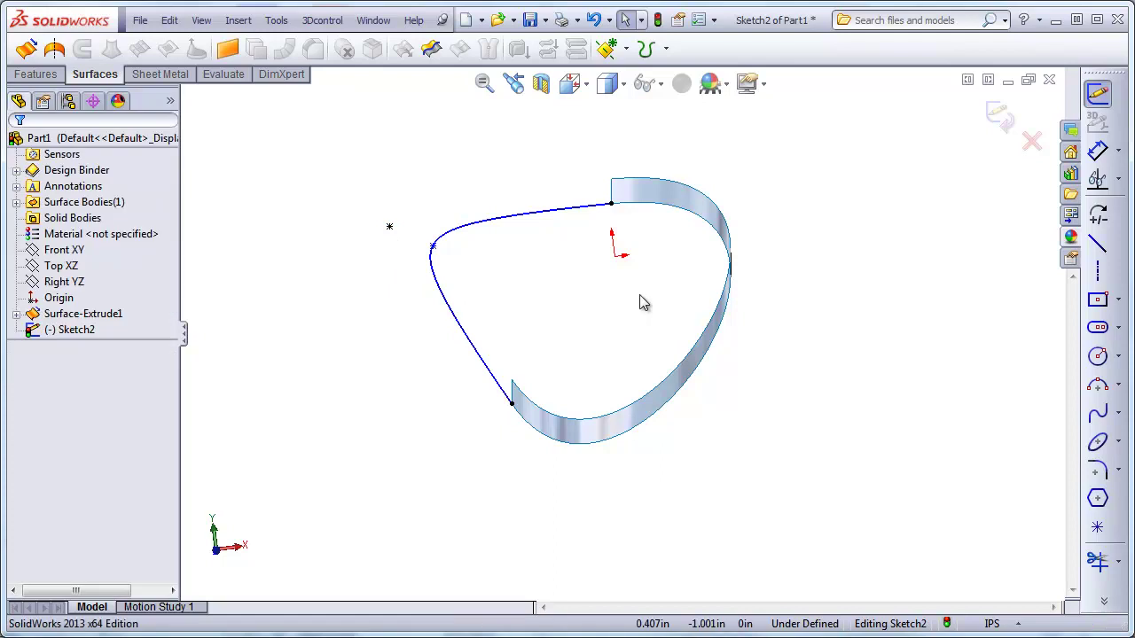
Draw a centerline about 6.86 in long from the conic's upper endpoint past its apex side and make it tangent to the surface edge.
click(1105, 274)
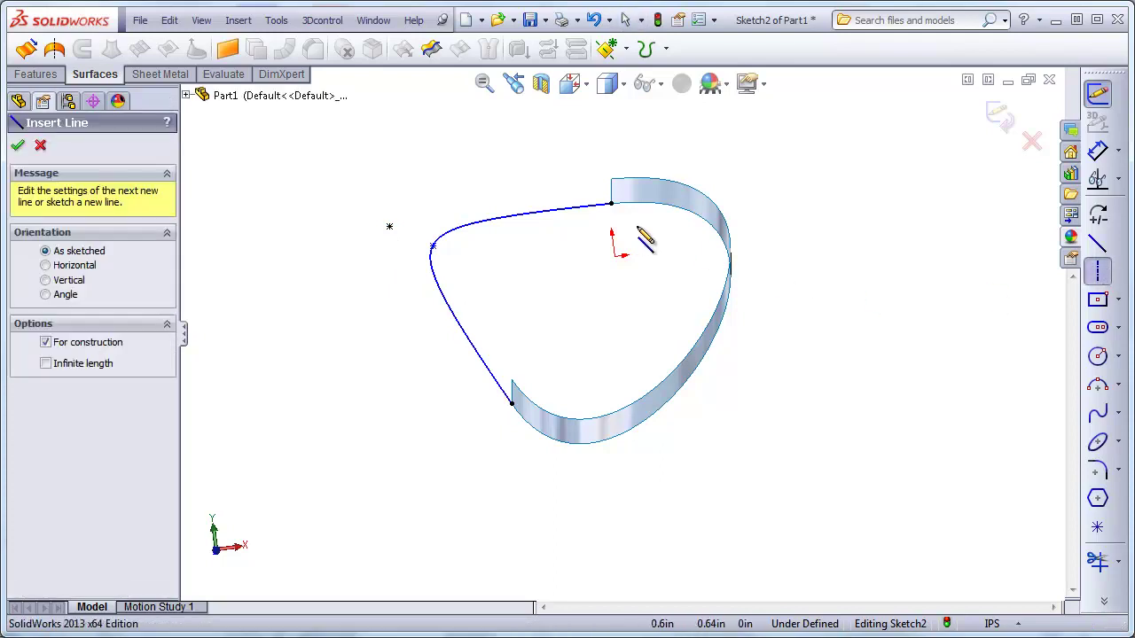
click(611, 204)
click(320, 151)
key(Escape)
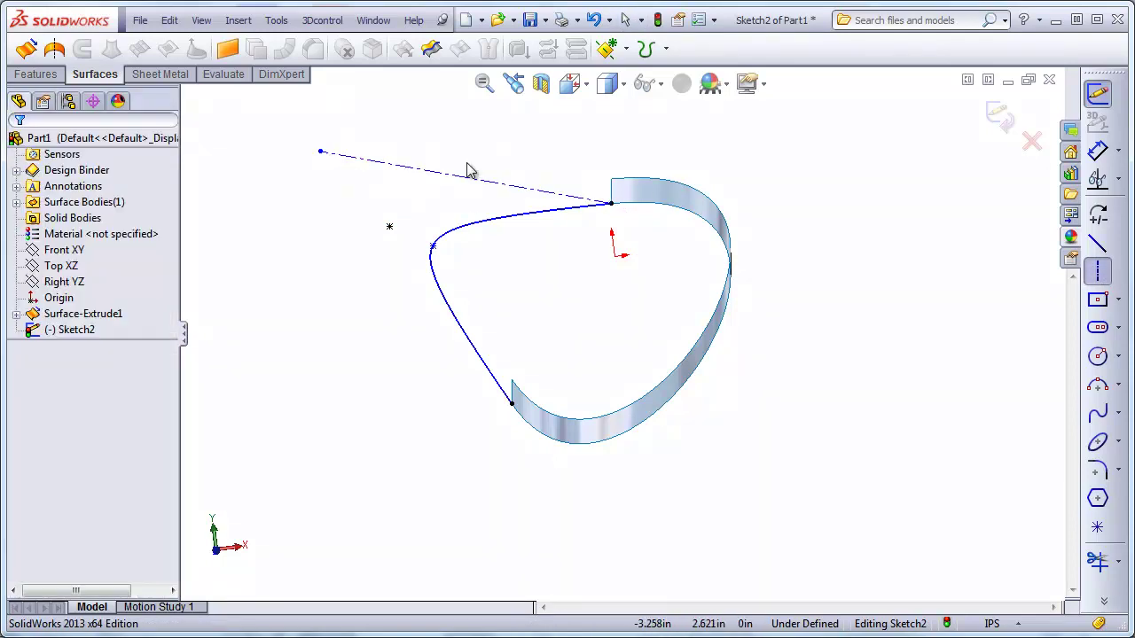
click(519, 186)
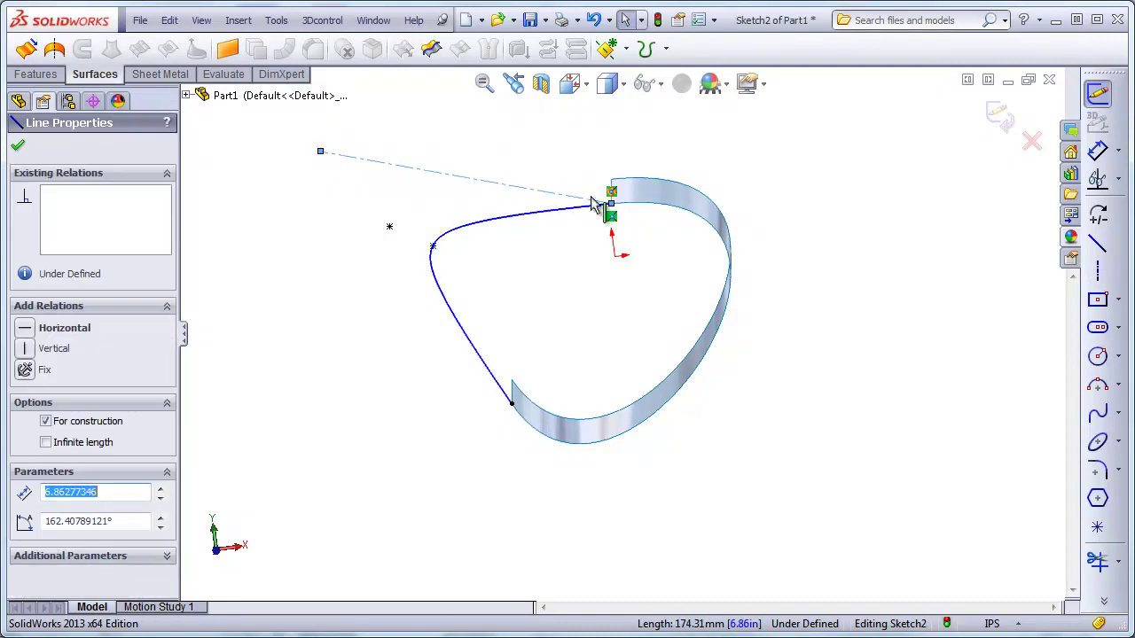
ctrl+click(641, 203)
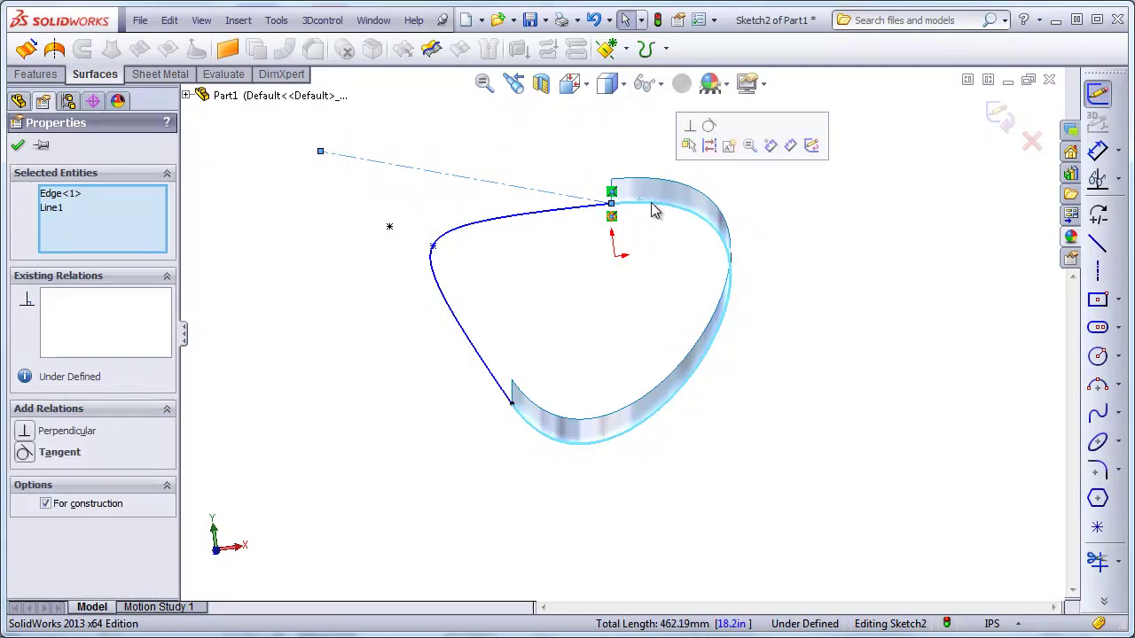
click(709, 129)
click(851, 218)
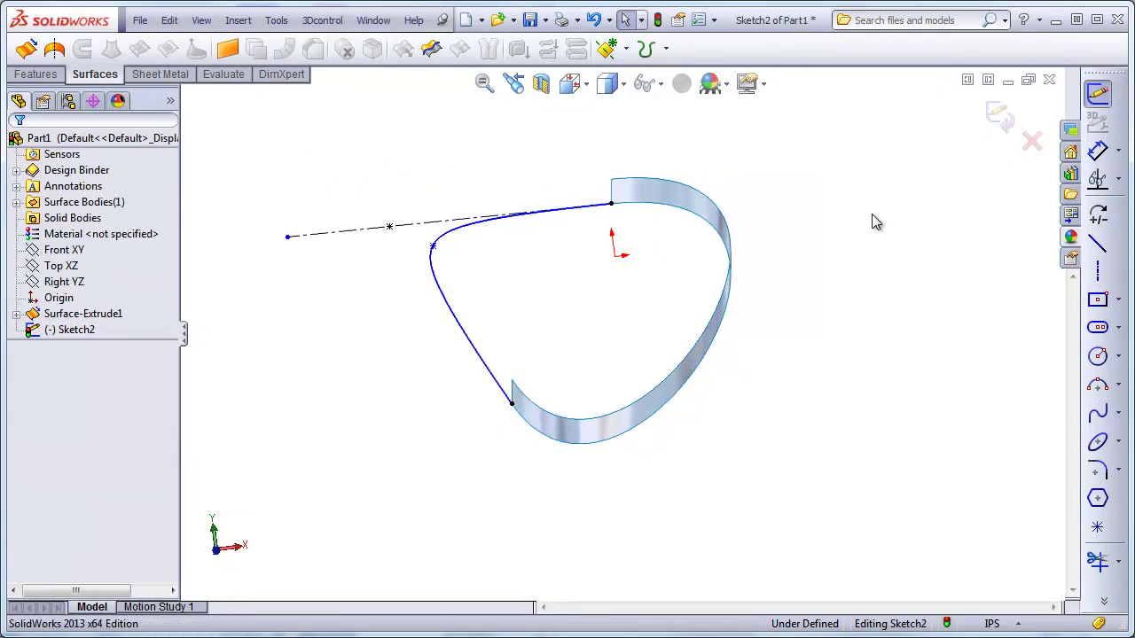
Draw a second centerline from the conic's lower endpoint, extend it to about 6.98 in, and make it tangent to the surface edge.
click(1097, 271)
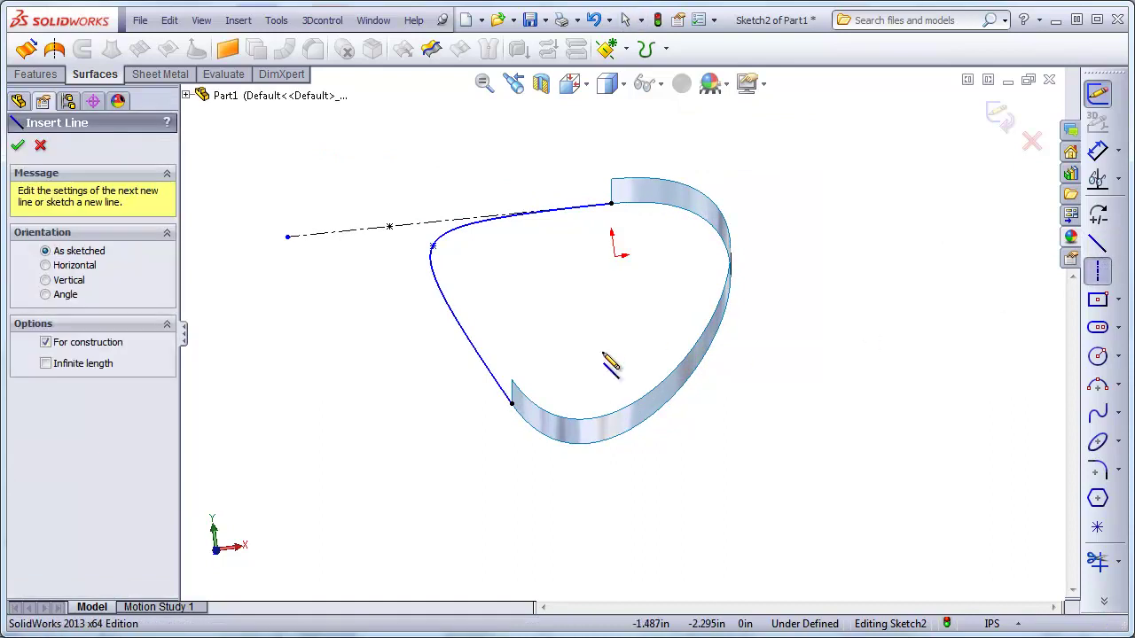
click(512, 404)
click(418, 304)
key(Escape)
drag(419, 304, 315, 178)
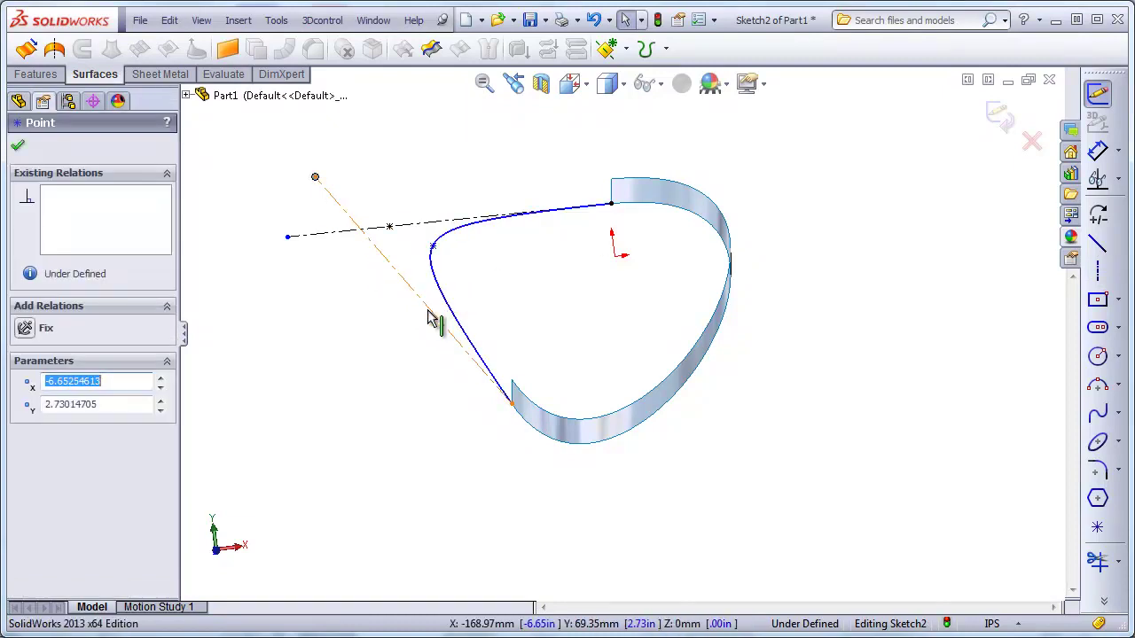
click(431, 317)
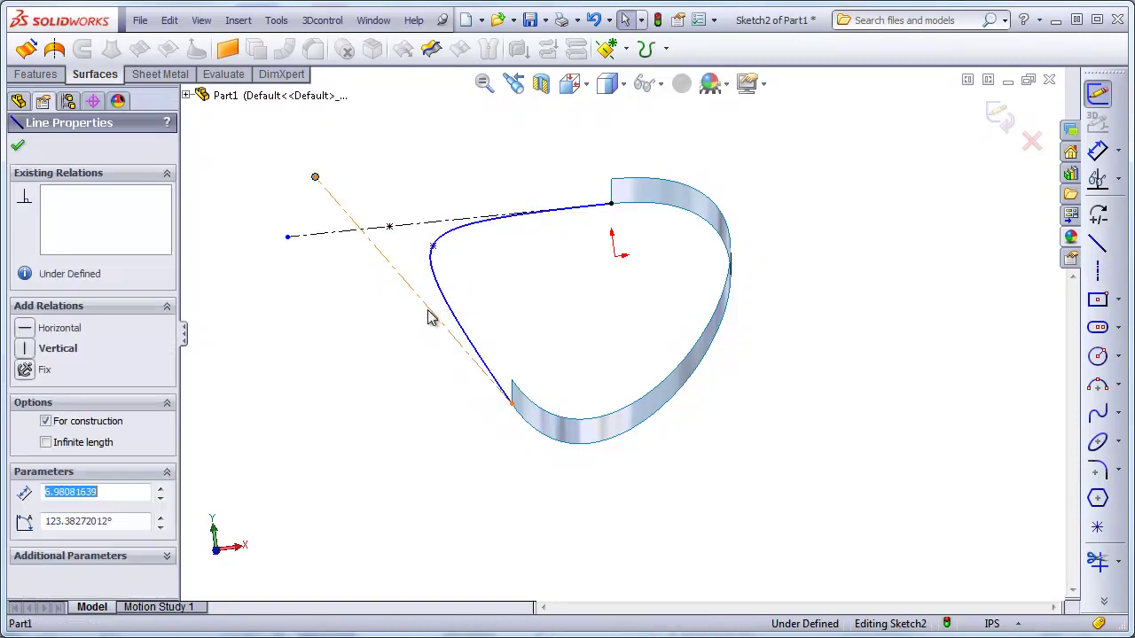
ctrl+click(532, 432)
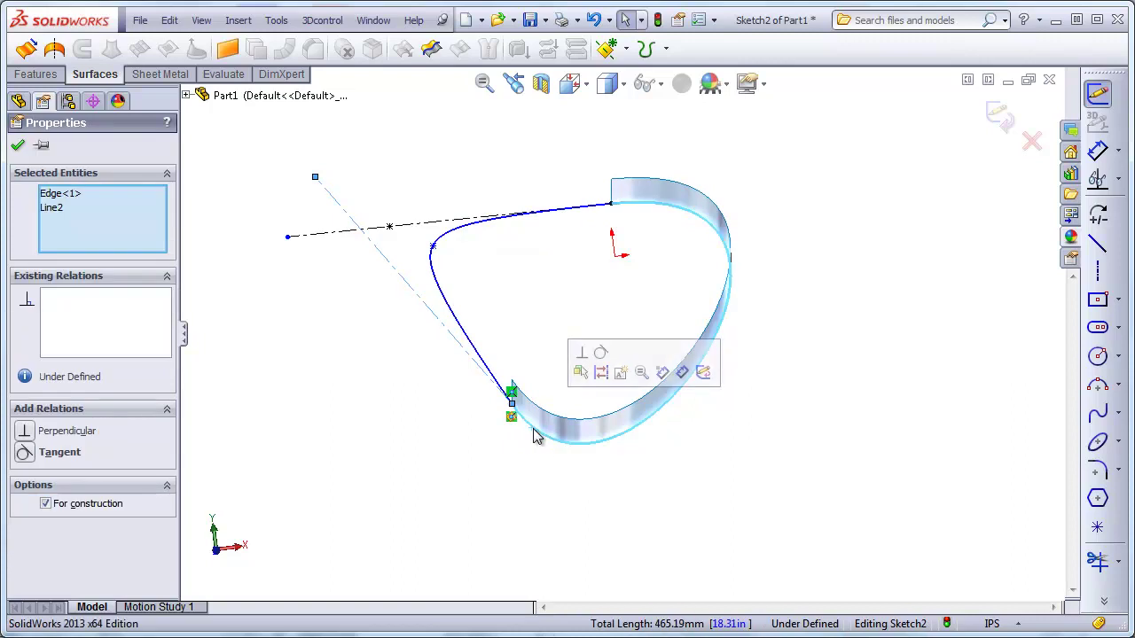
click(601, 365)
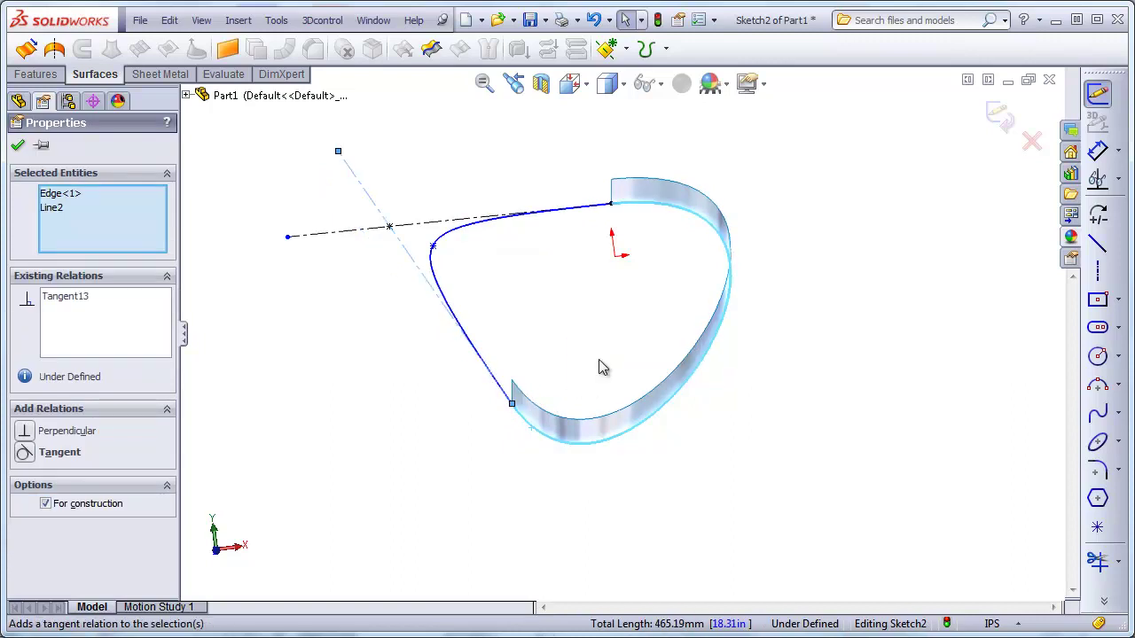
Inspect the conic's shoulder point and its position relative to the intersection of the two tangent construction lines.
click(431, 446)
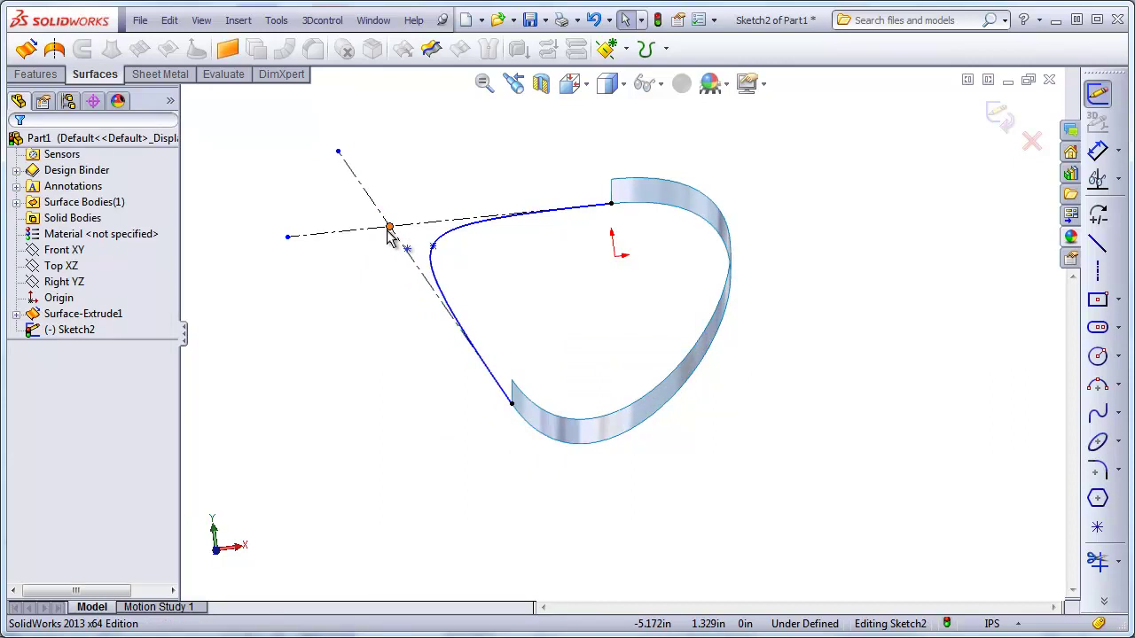
click(433, 250)
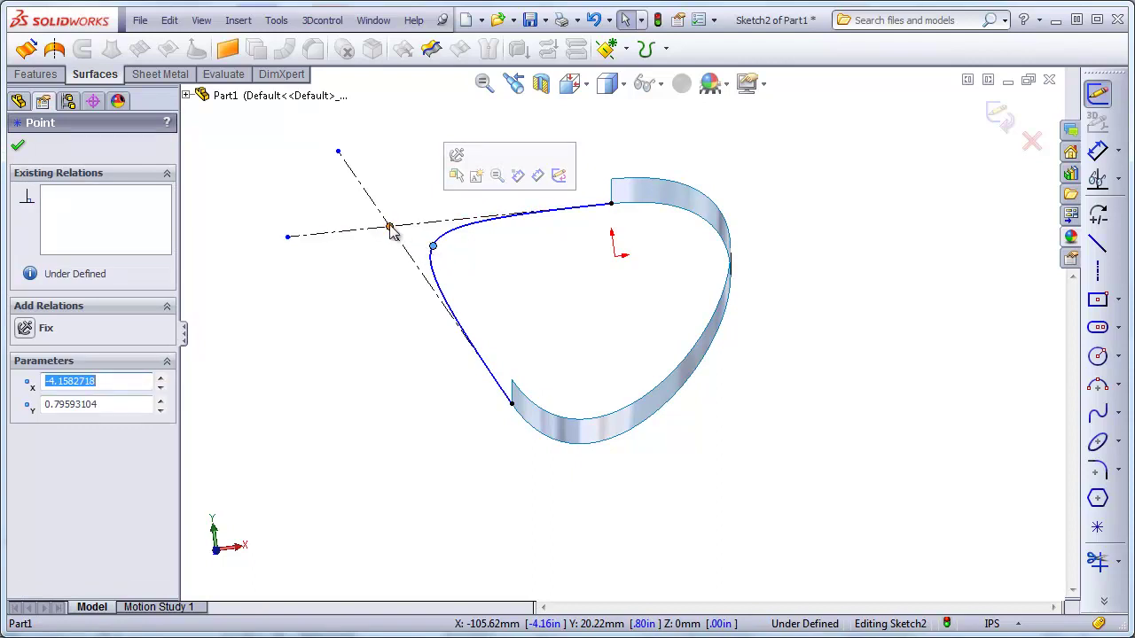
click(460, 327)
click(678, 317)
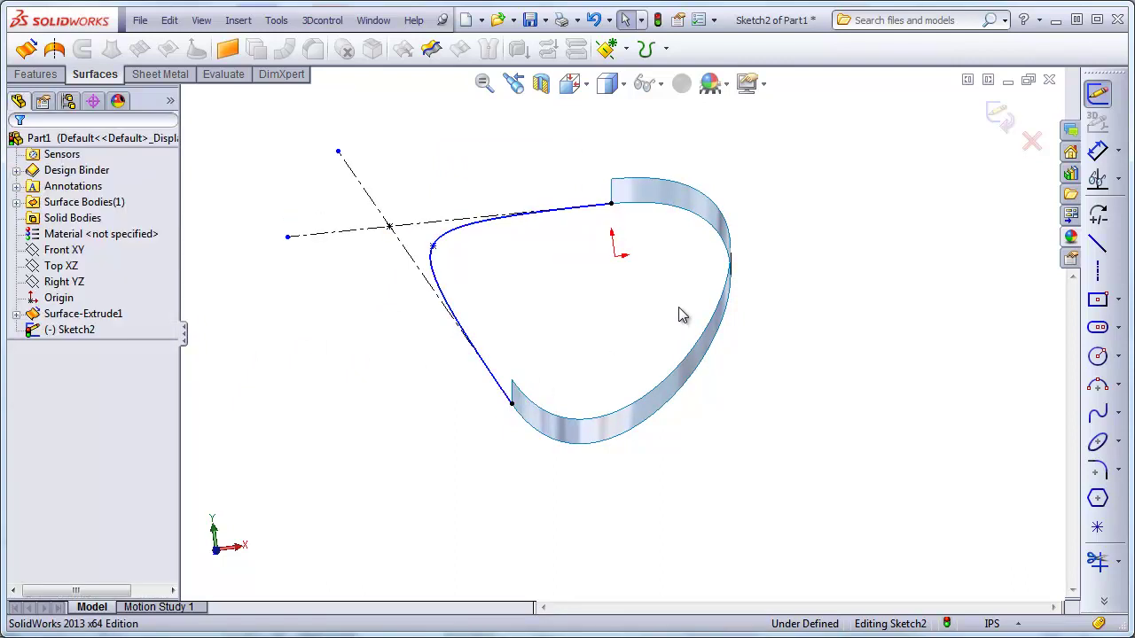
Draw a centerline about 5.21 in long connecting the conic's lower endpoint to its upper endpoint.
click(1100, 272)
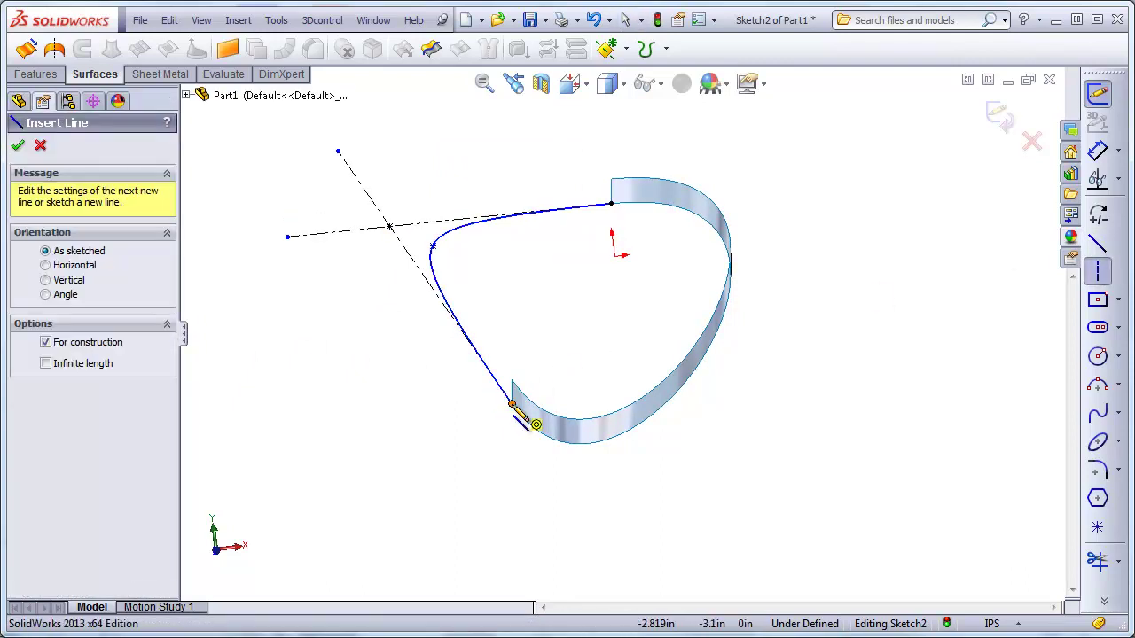
click(511, 404)
click(612, 205)
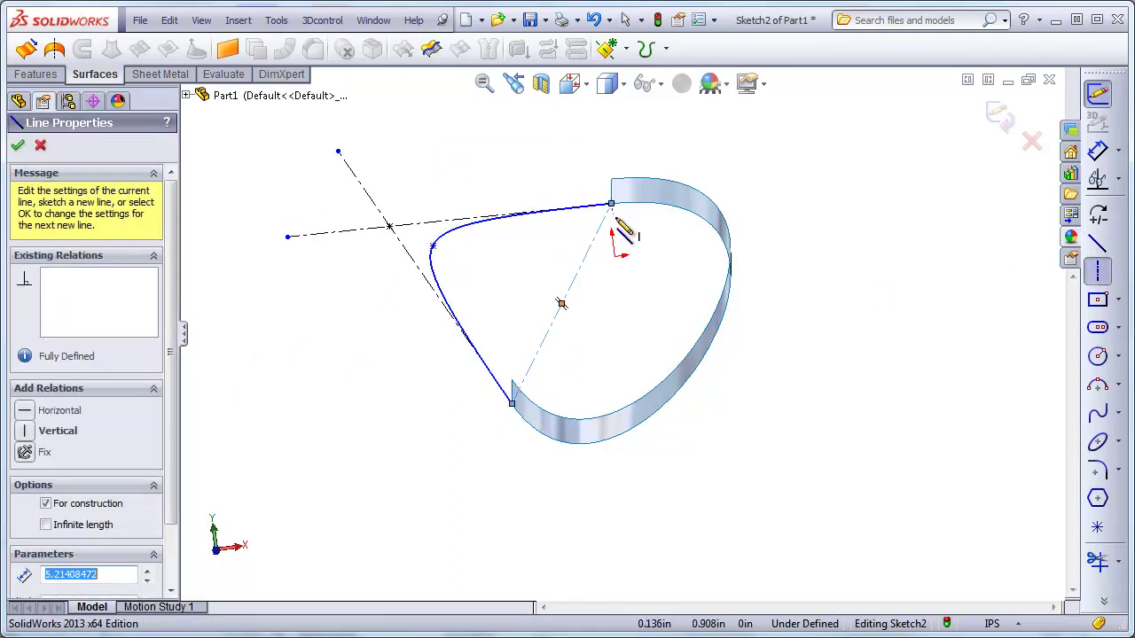
key(Escape)
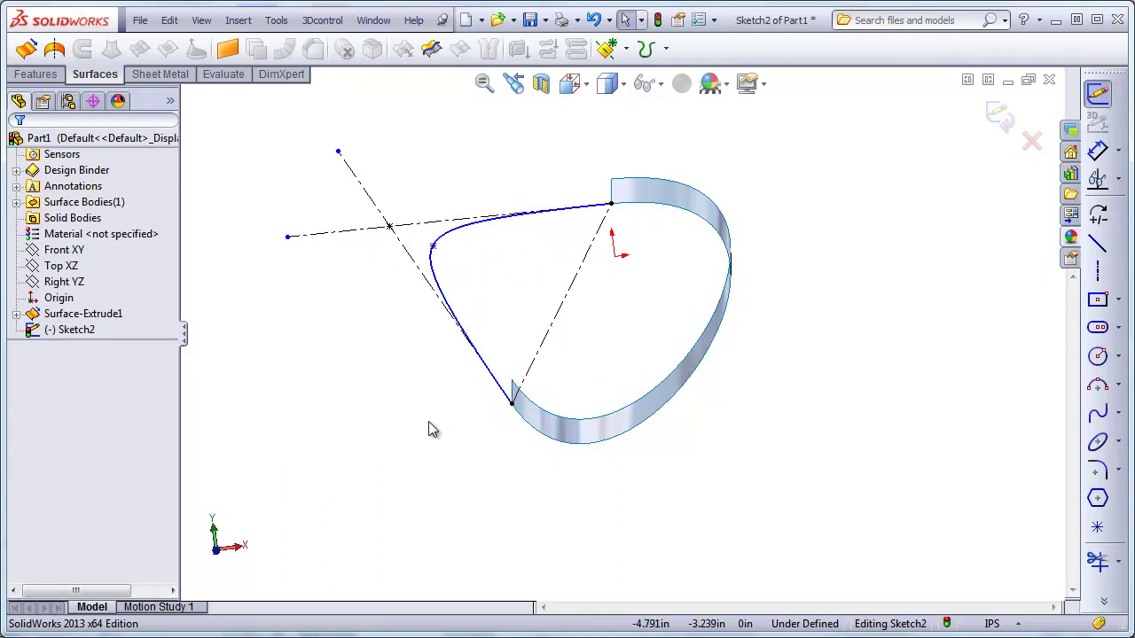
Examine the conic's parameters and the coordinates of its shoulder point.
click(430, 266)
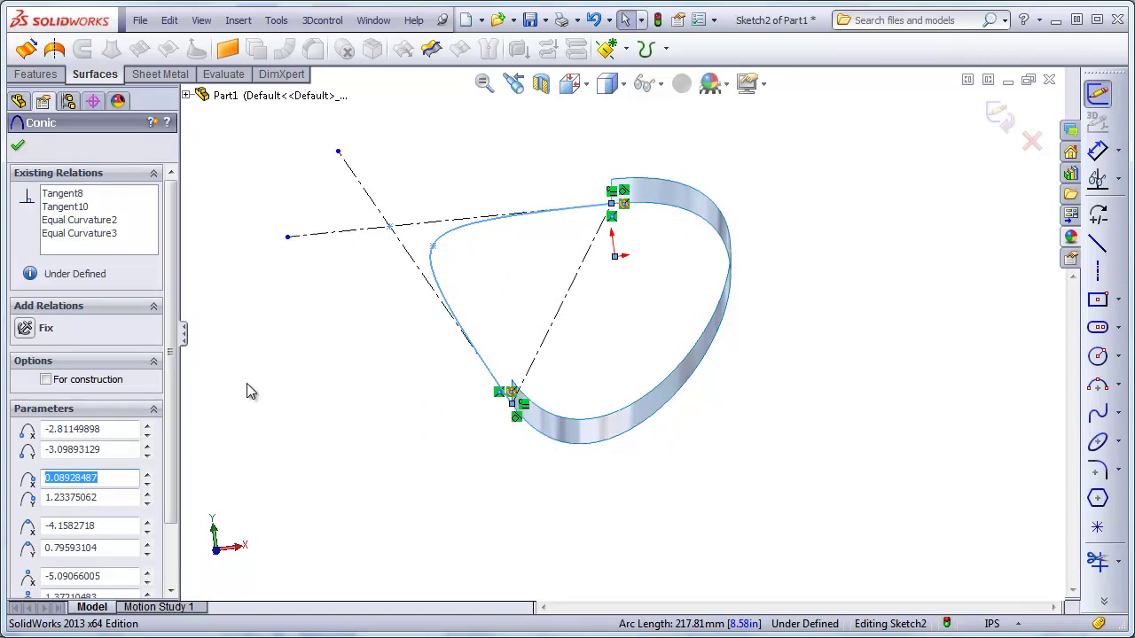
scroll(168, 468, down, 3)
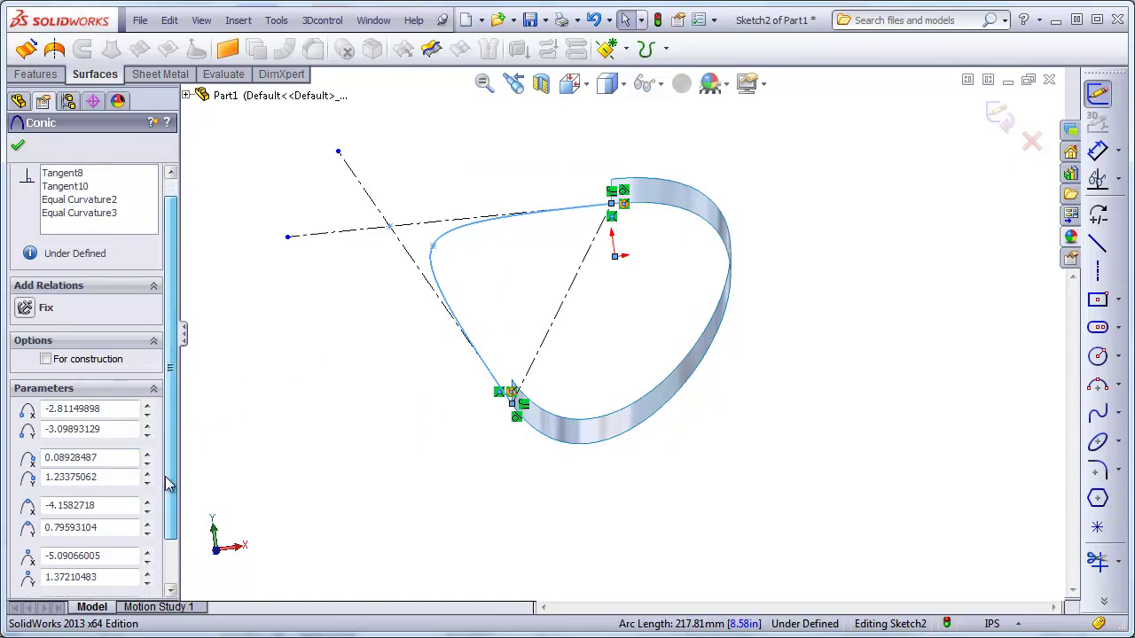
click(300, 406)
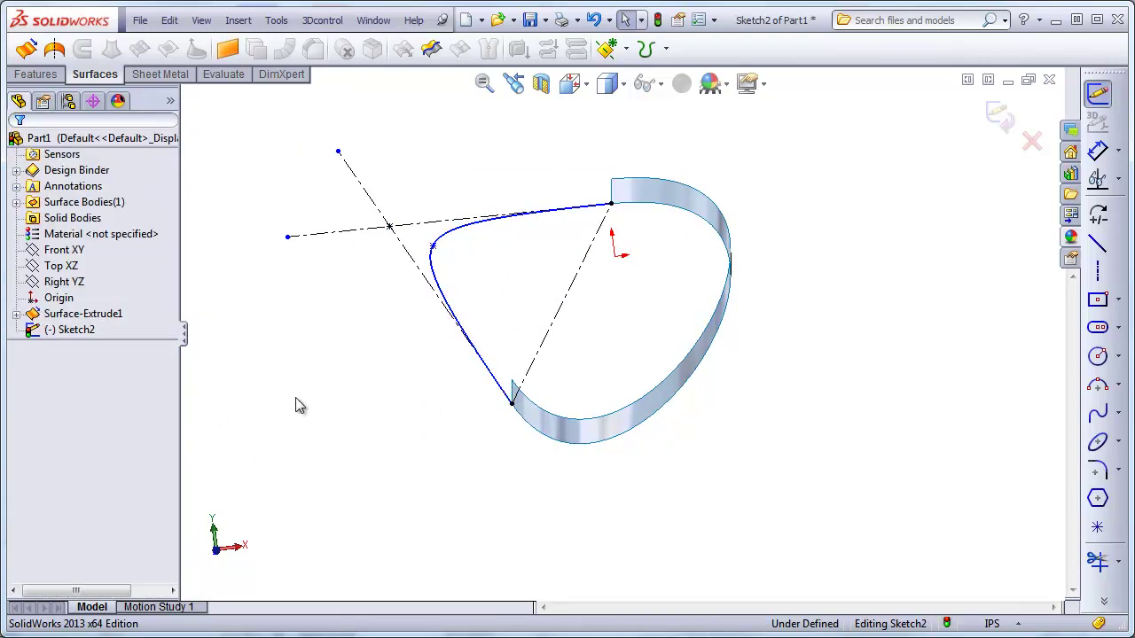
click(432, 248)
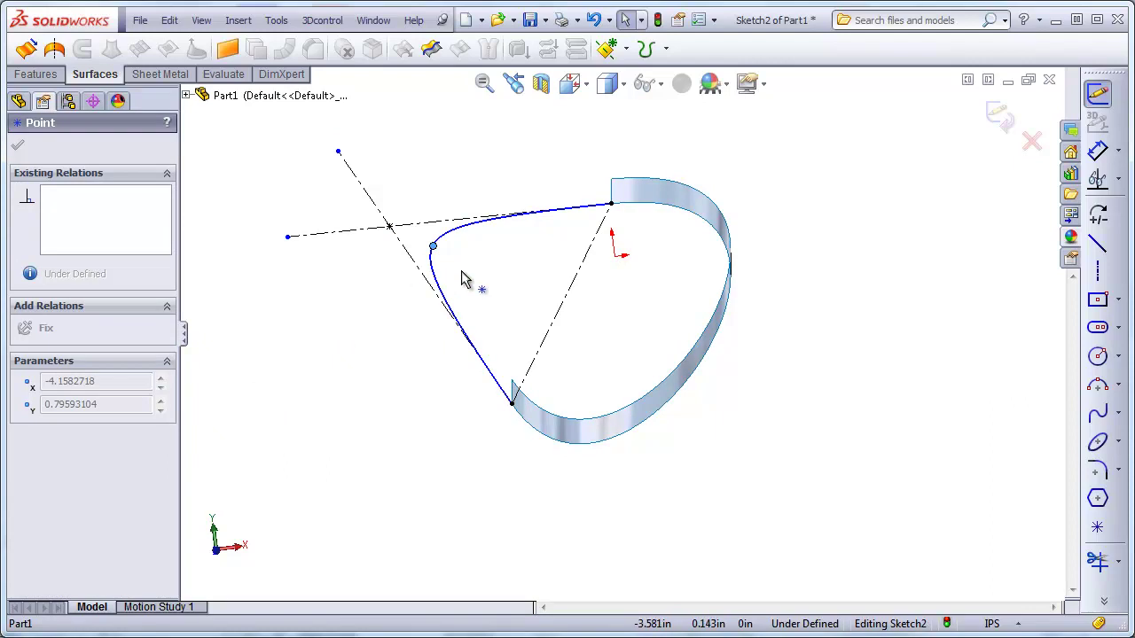
click(398, 315)
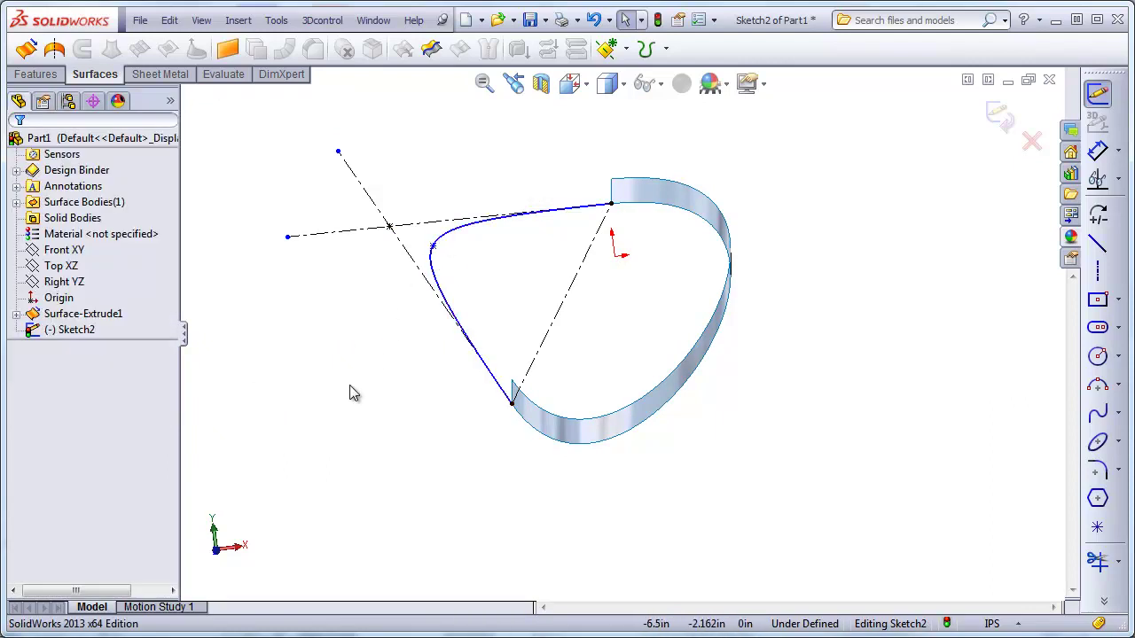
Raise the conic's rho value to 0.95 so its shoulder moves toward the intersection of the tangent lines.
click(438, 278)
scroll(172, 496, down, 1)
scroll(171, 496, down, 1)
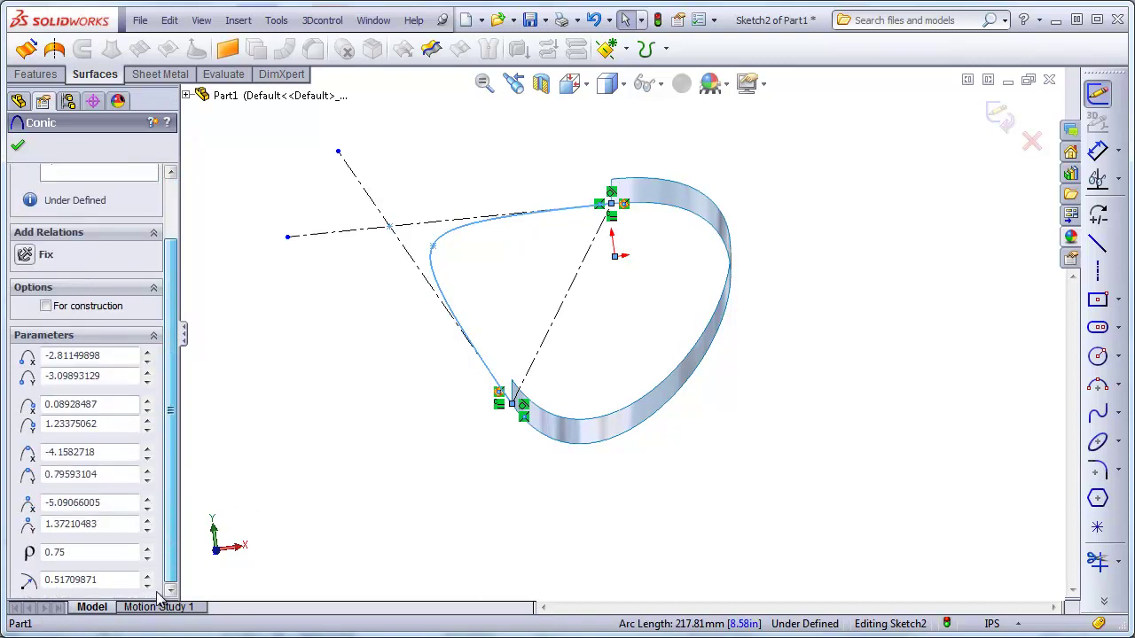
click(147, 550)
click(148, 549)
click(147, 550)
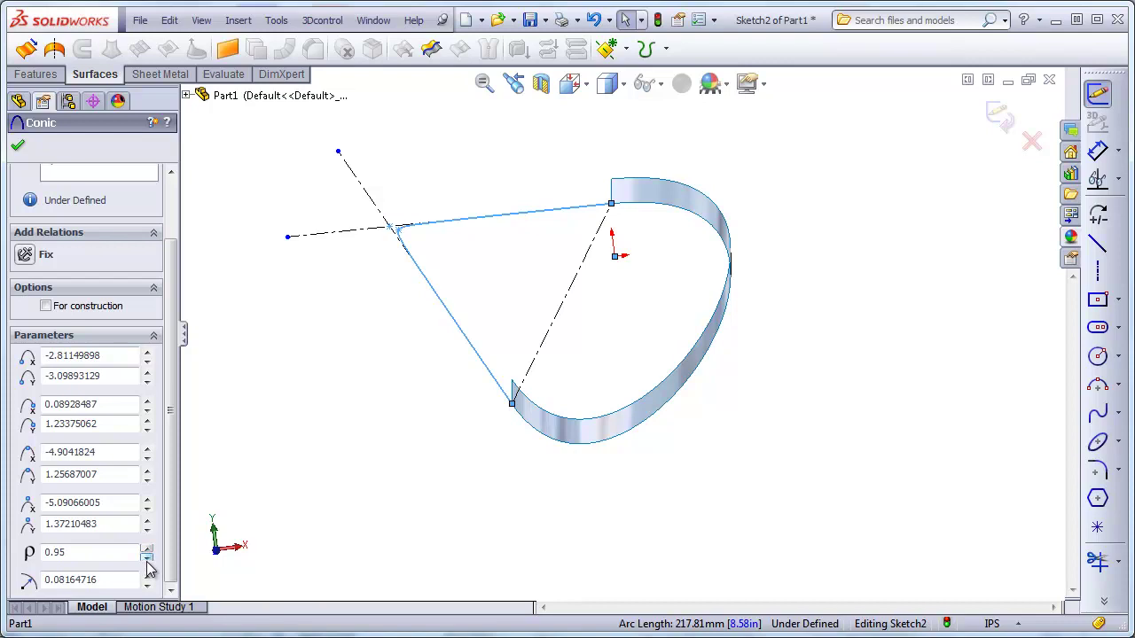
Lower the conic's rho value to 0.1 so the curve flattens toward the centerline joining its endpoints.
click(148, 558)
click(147, 558)
click(147, 557)
click(147, 558)
click(147, 557)
click(147, 558)
click(147, 558)
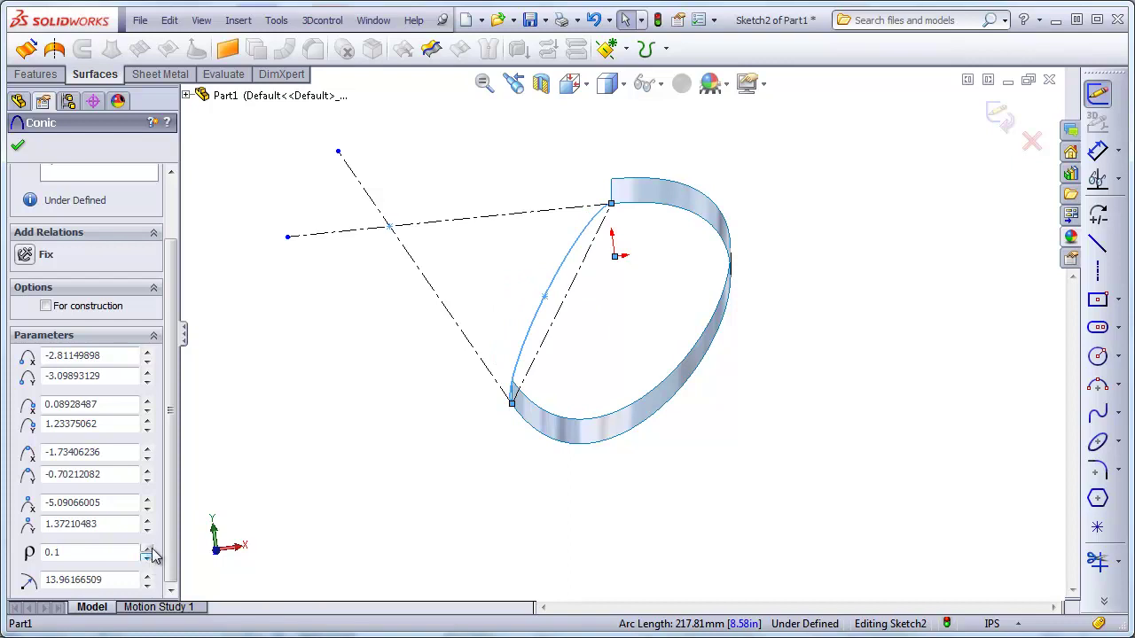
Increase the conic's rho value to 0.45.
click(148, 550)
click(149, 549)
click(148, 549)
click(148, 550)
click(148, 550)
click(149, 549)
click(148, 550)
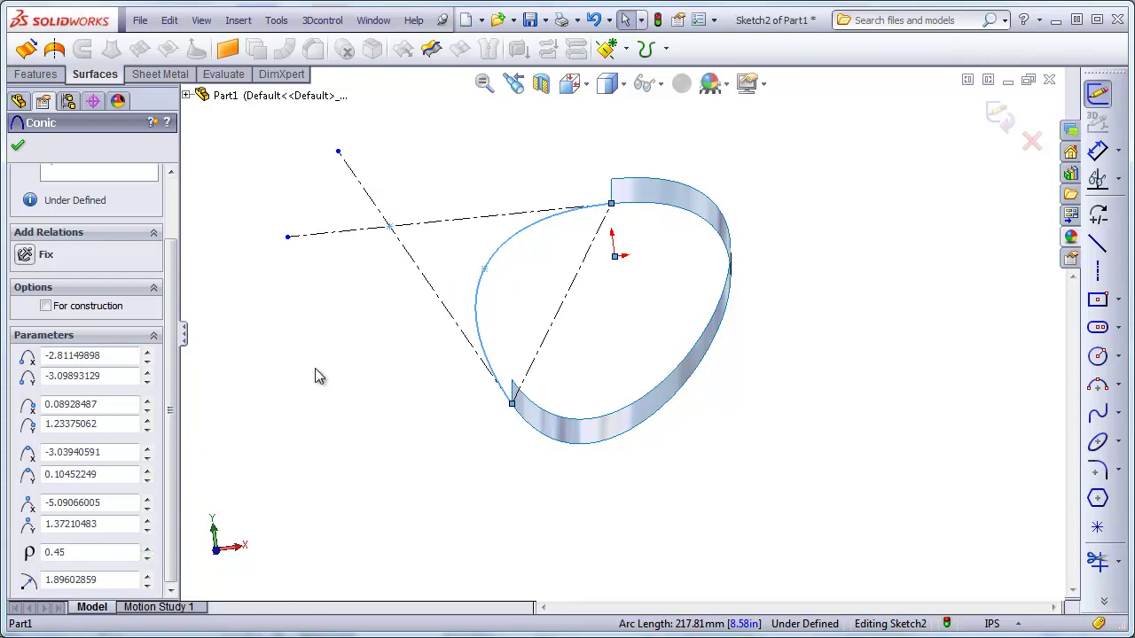
Increase the conic's rho value to 0.65 and finish editing its parameters.
click(148, 550)
click(148, 550)
click(148, 550)
click(149, 549)
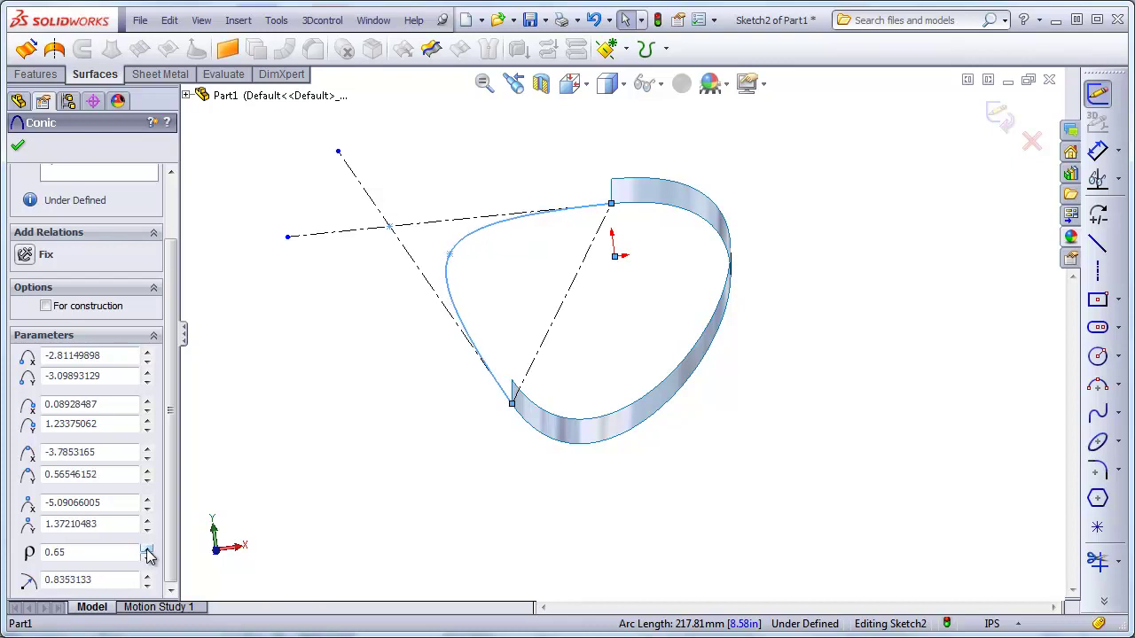
click(398, 409)
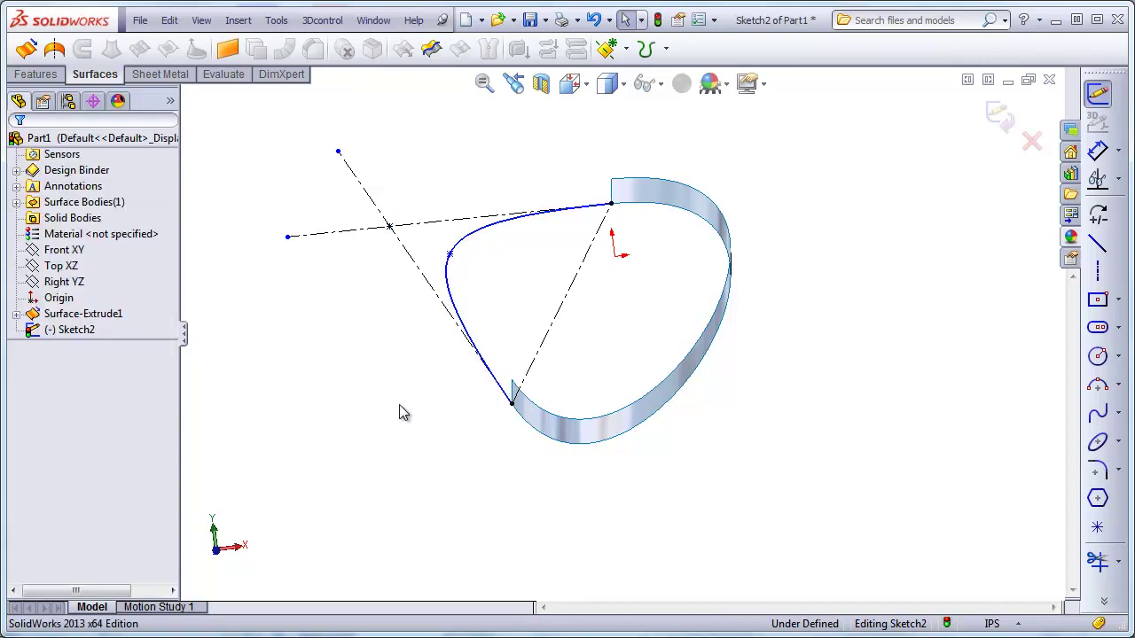
Show the curvature combs on the conic.
right_click(448, 283)
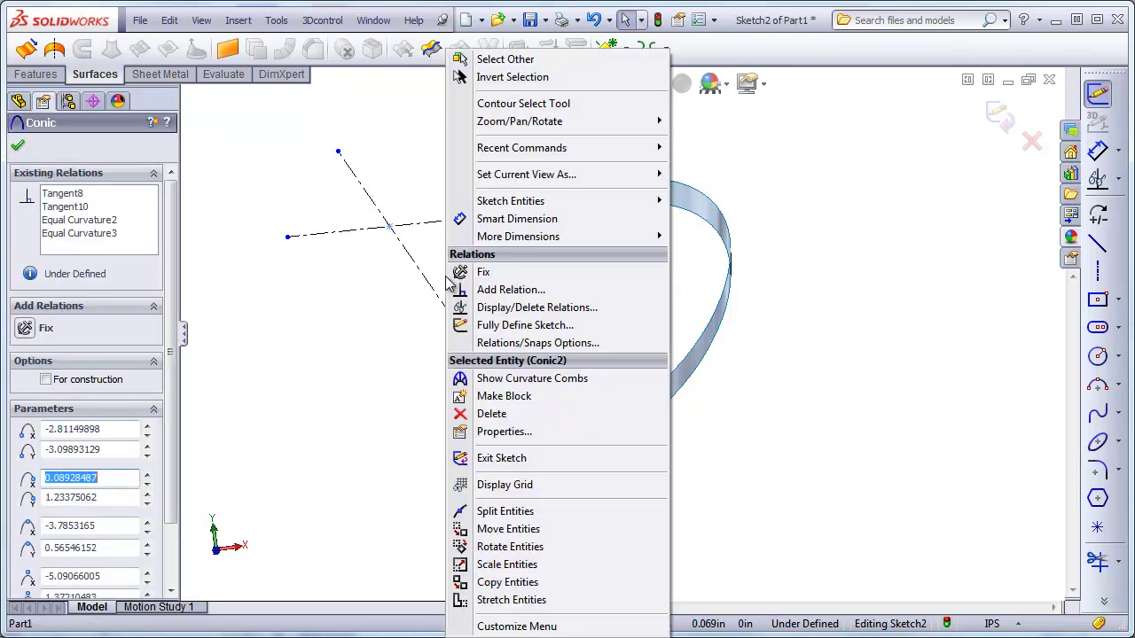
click(523, 379)
click(355, 458)
With the curvature combs displayed, raise the conic's rho value to 0.95.
click(449, 279)
click(472, 324)
scroll(168, 518, down, 3)
scroll(169, 519, down, 1)
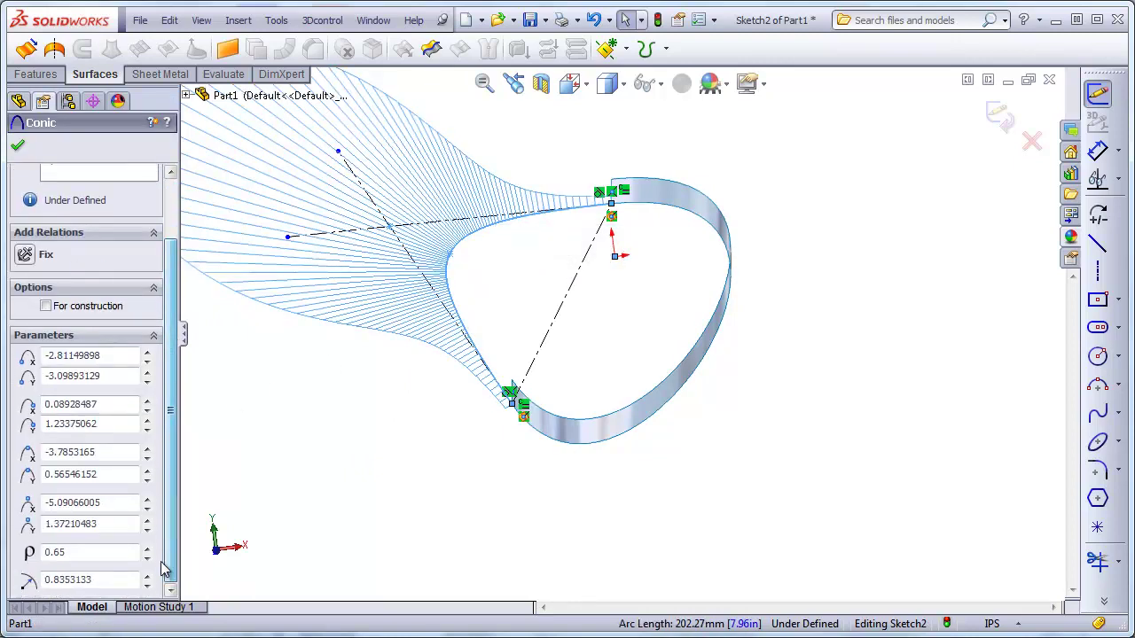
click(148, 550)
click(148, 550)
click(148, 549)
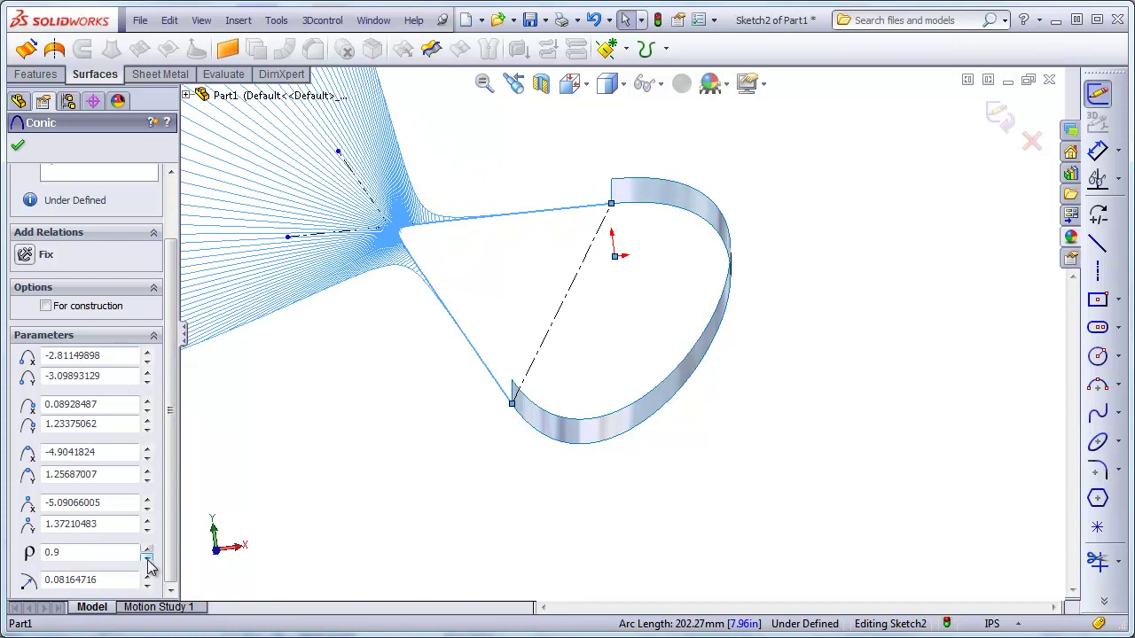
Lower the conic's rho value to 0.05 with the combs displayed, and deselect the conic.
click(148, 559)
click(148, 558)
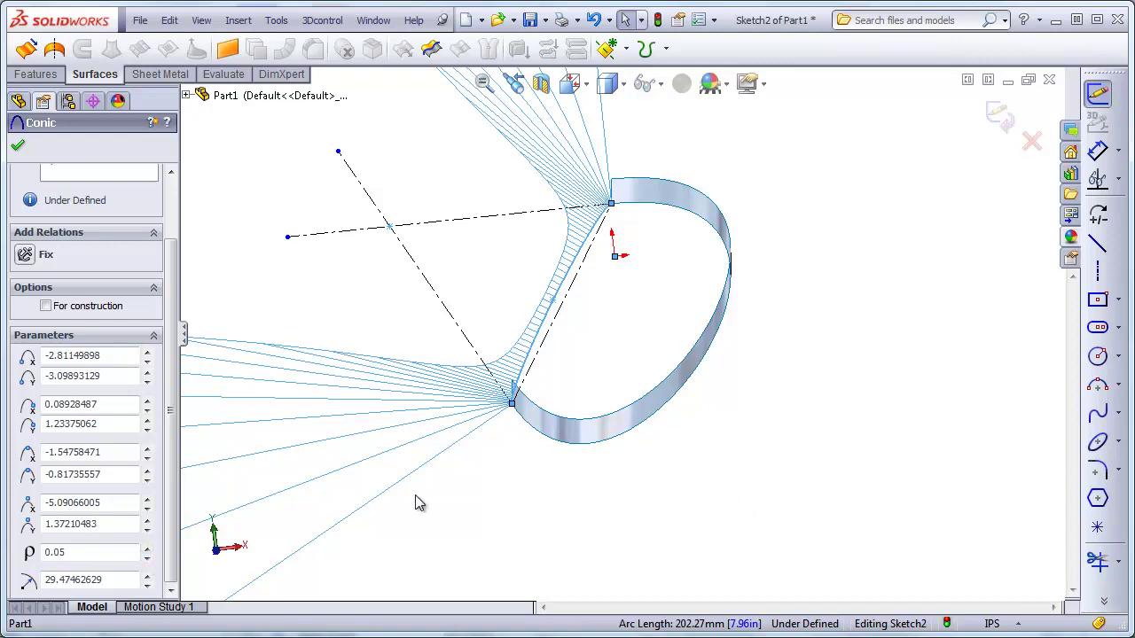
click(469, 522)
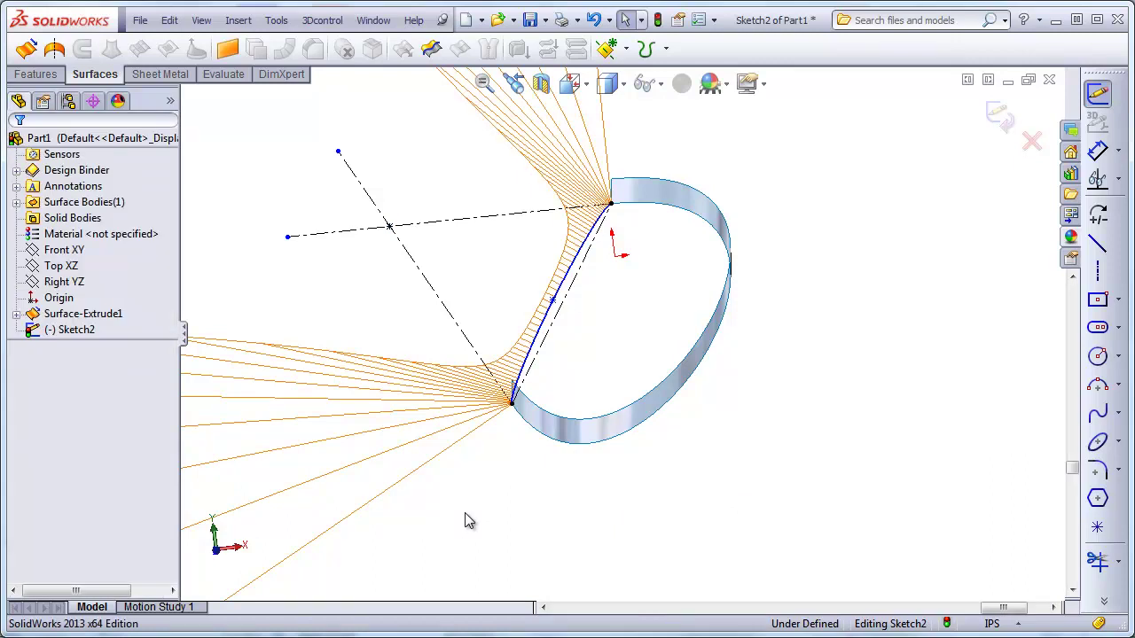